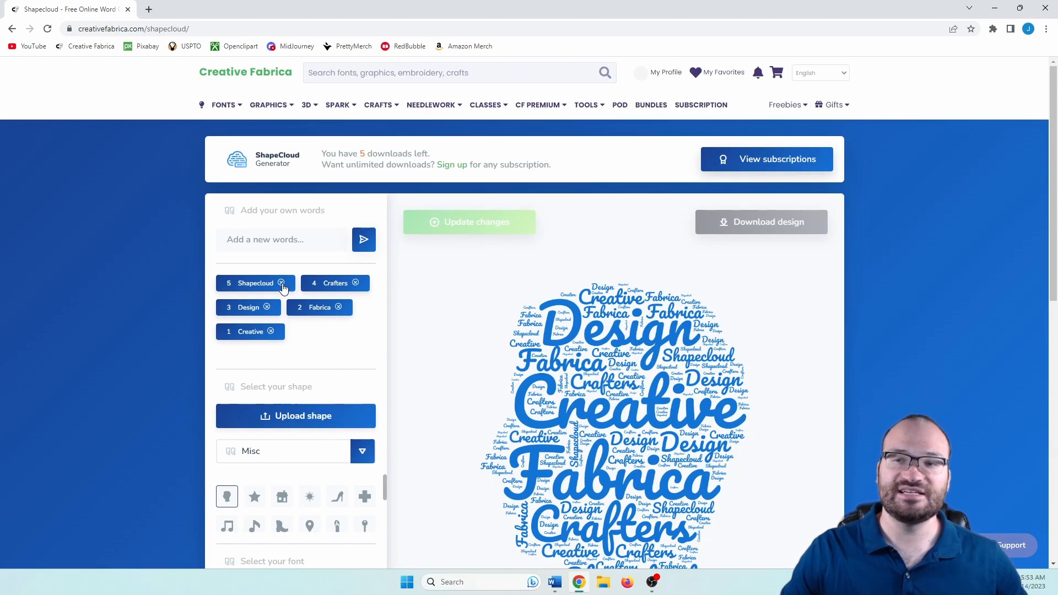
Remove all five default words (Shapecloud, Crafters, Design, Fabrica, Creative) from the word list.
left_click(282, 283)
left_click(270, 284)
left_click(268, 284)
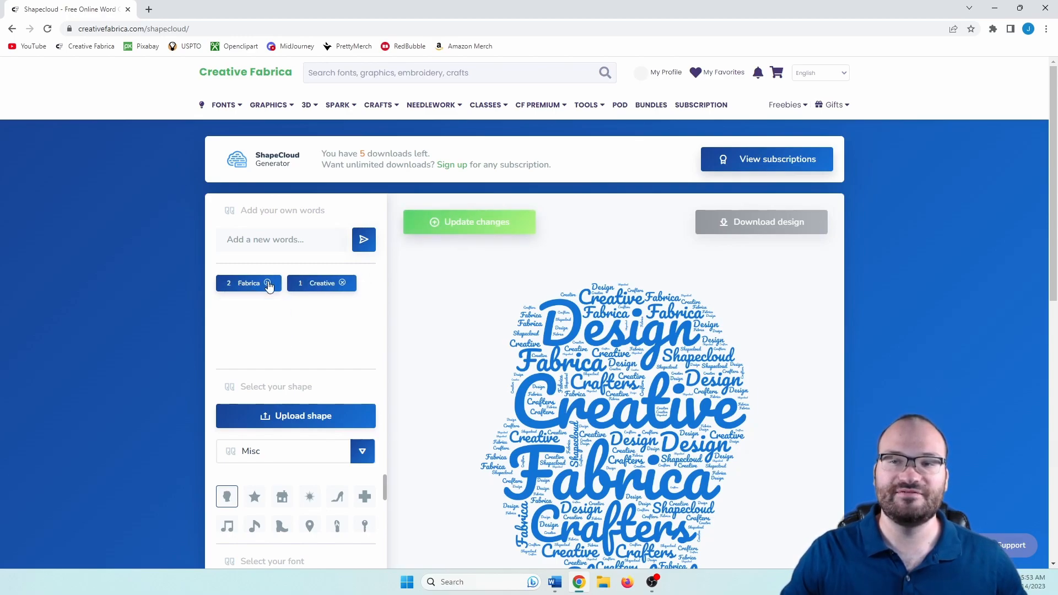
left_click(268, 284)
left_click(268, 284)
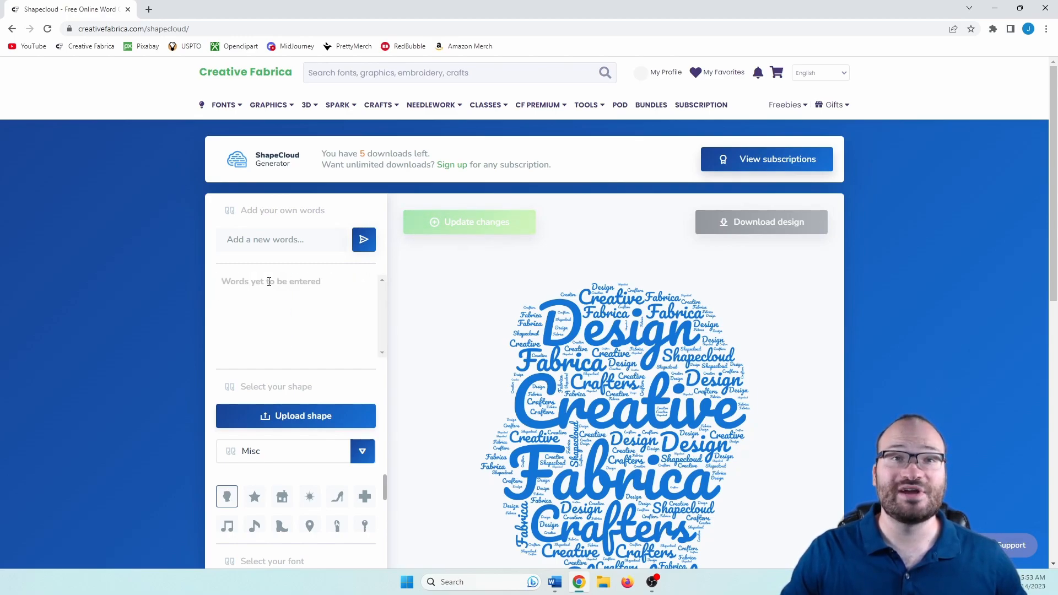
Check the remaining download allowance and the file formats allowed for uploading a custom shape.
left_click_drag(343, 154, 442, 150)
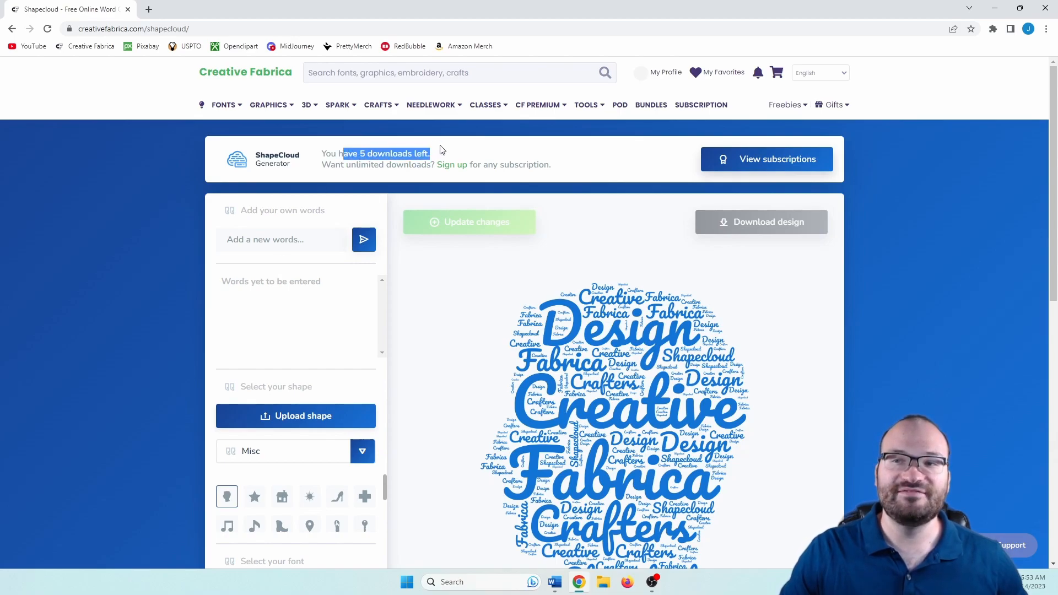
left_click(422, 155)
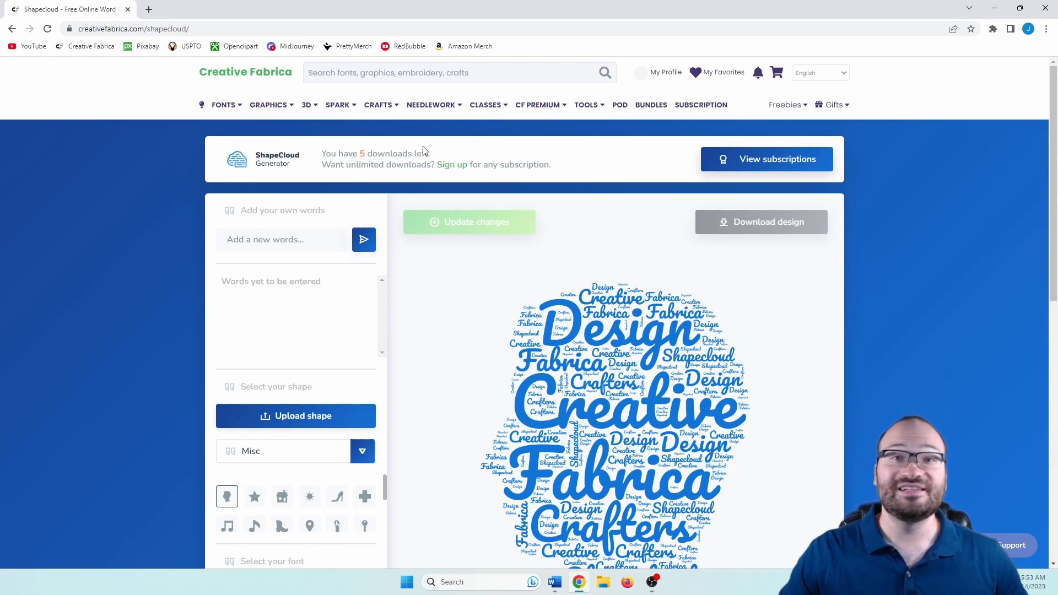
scroll(110, 204, "down", 2)
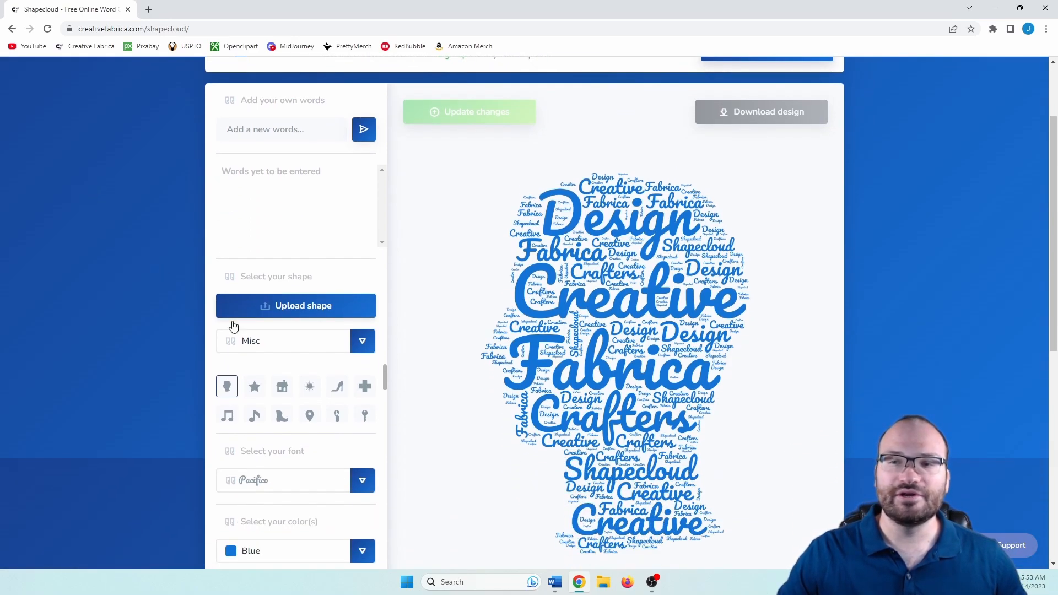
left_click(295, 309)
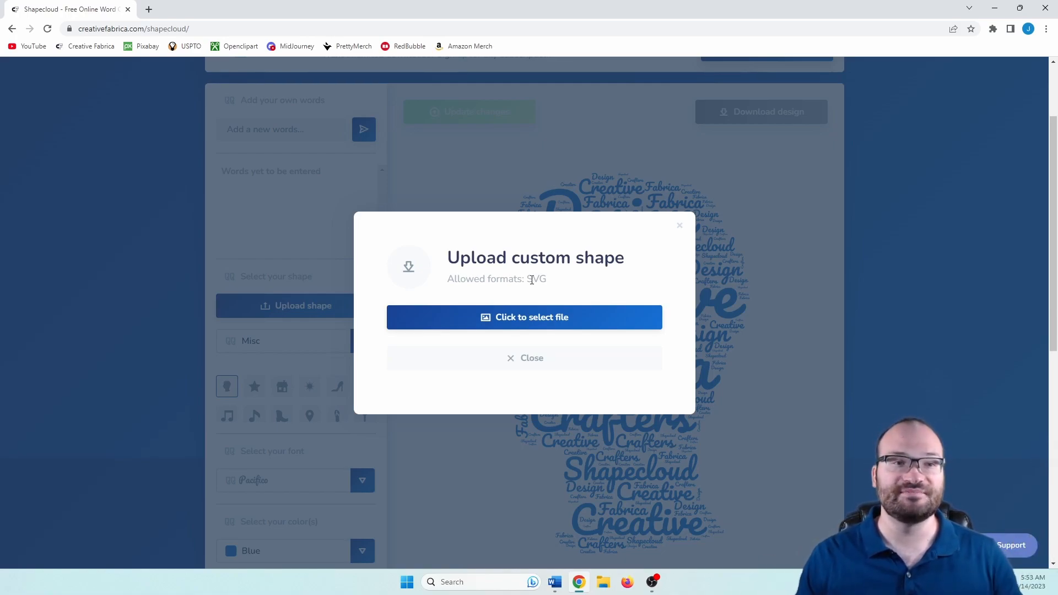
left_click_drag(532, 280, 548, 284)
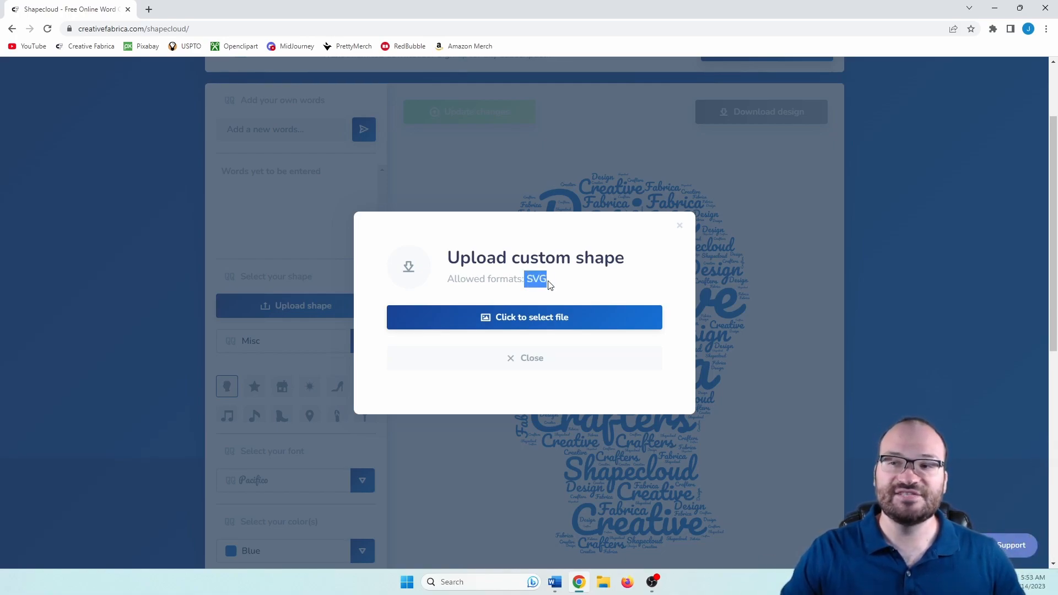
left_click(544, 281)
left_click(680, 230)
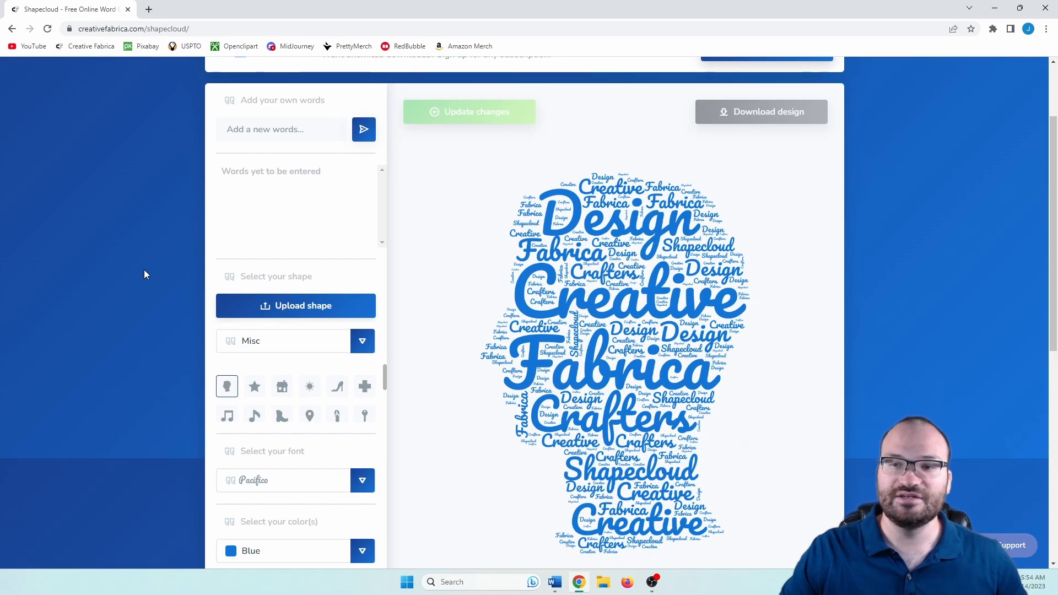
Set the shape category to Nature and select the flower shape.
left_click(362, 342)
scroll(286, 395, "down", 2)
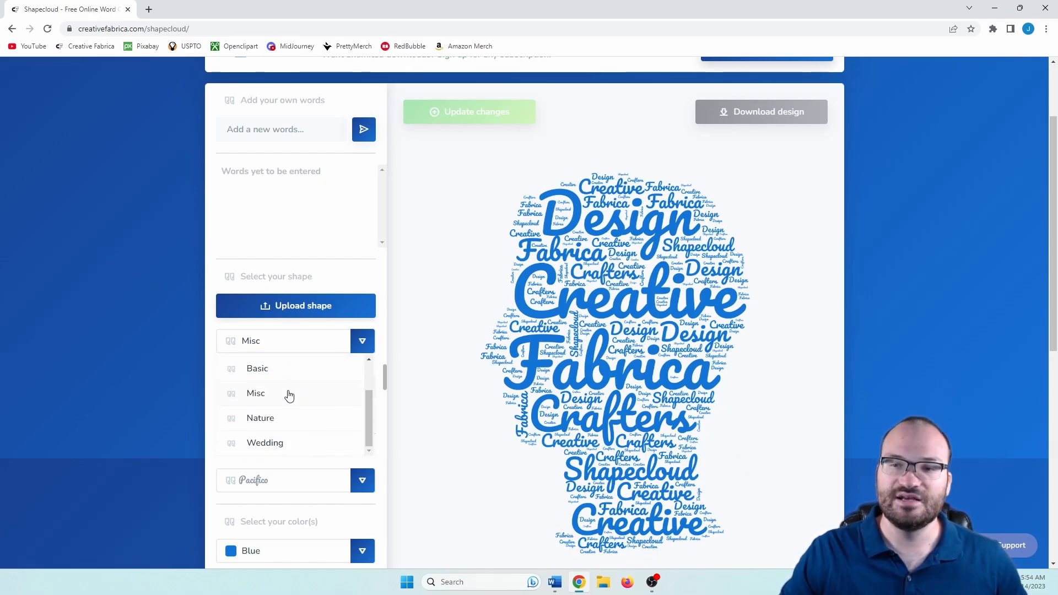
left_click(278, 417)
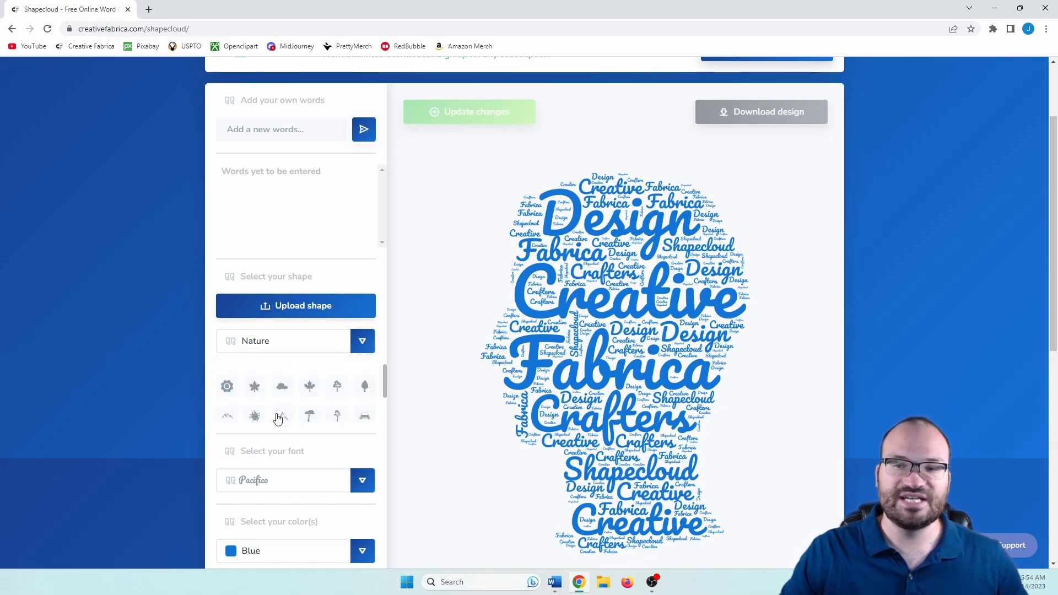
left_click(232, 388)
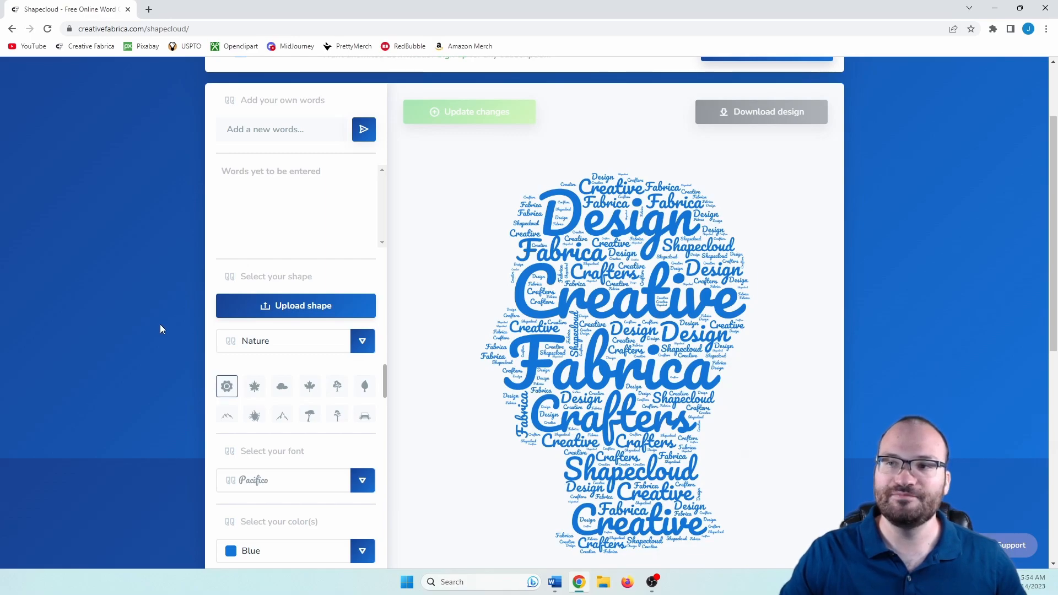
Add the words flower, nature, pretty, garden and luminous, and update the word cloud design.
key("alt+Tab")
left_click(243, 135)
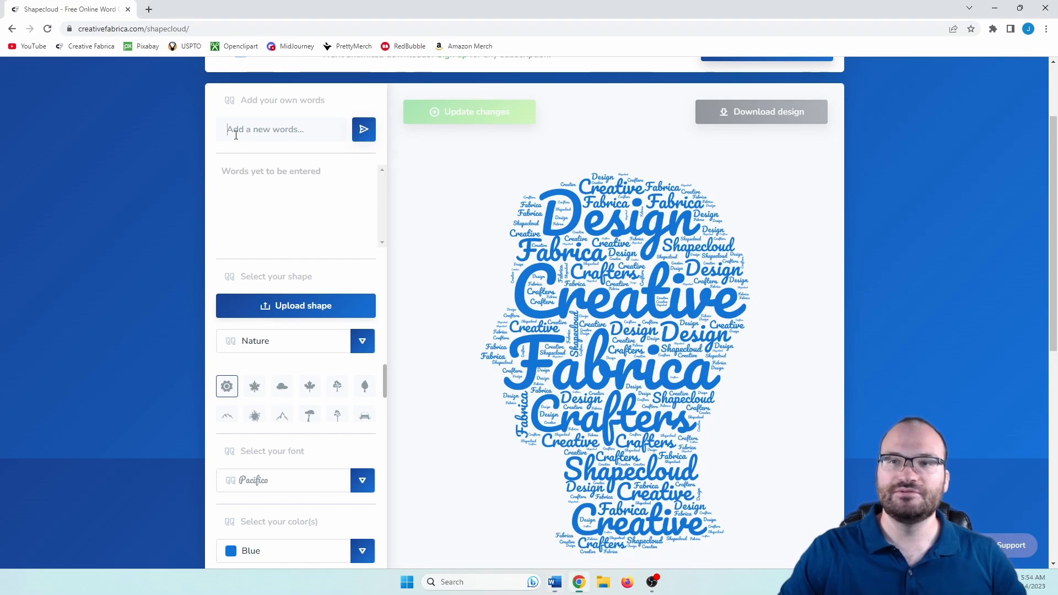
type("flower")
key("Return")
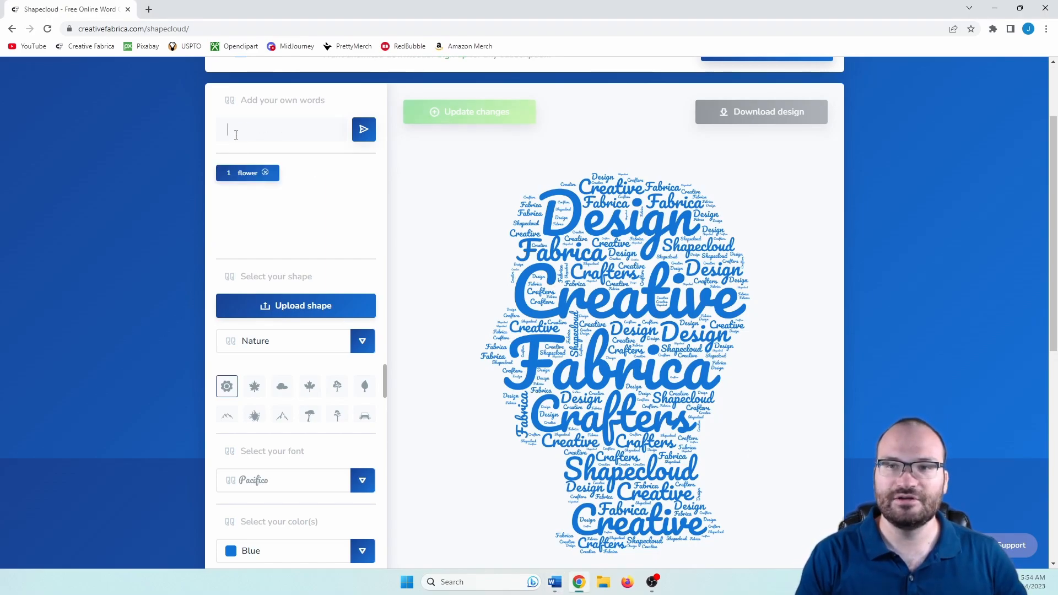
type("nature")
key("Return")
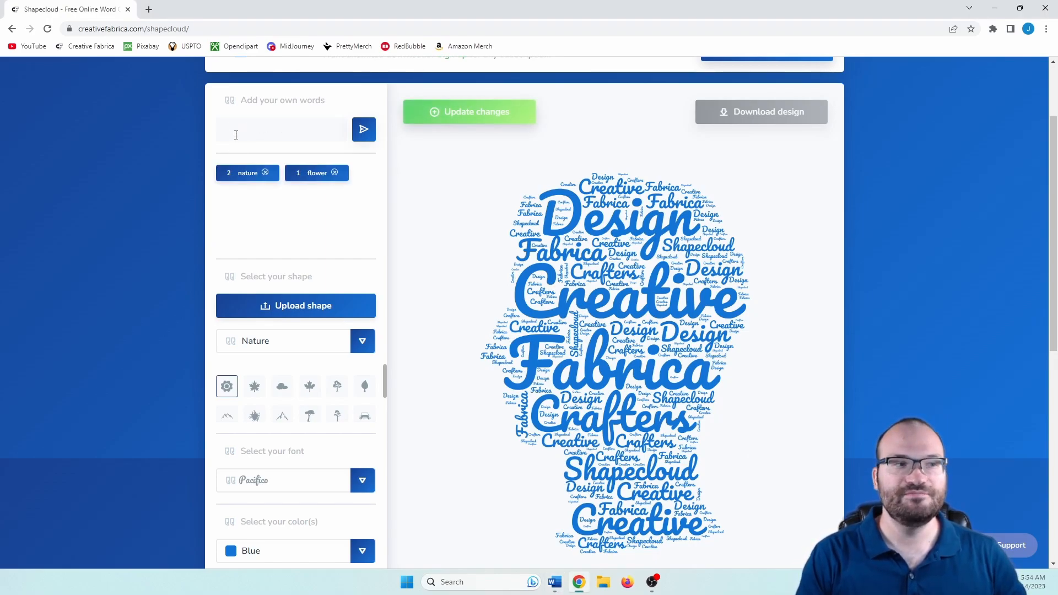
type("pretty")
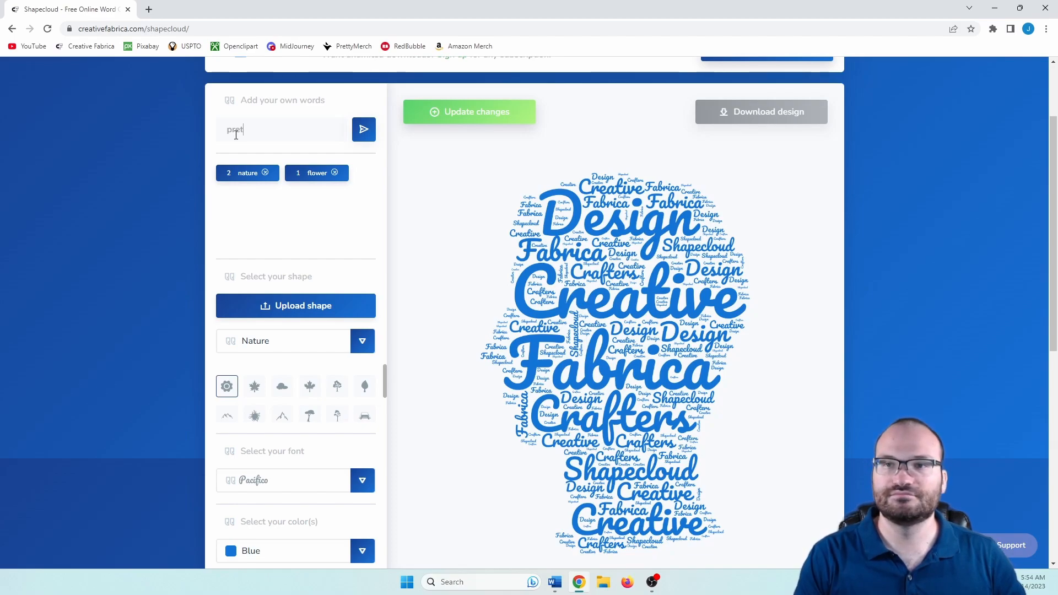
key("Return")
type("garden")
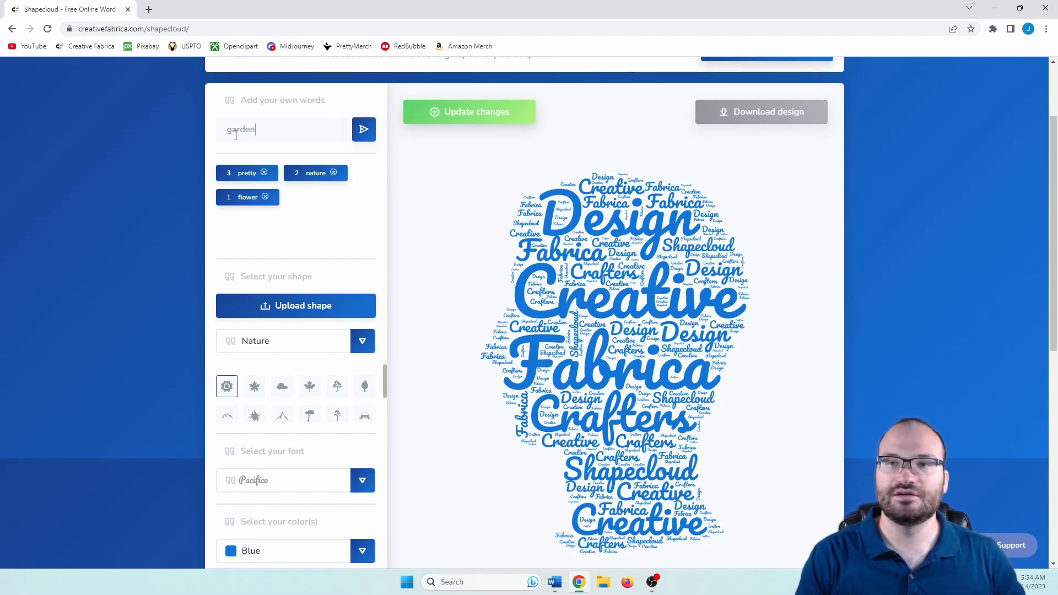
key("Return")
type("luminous")
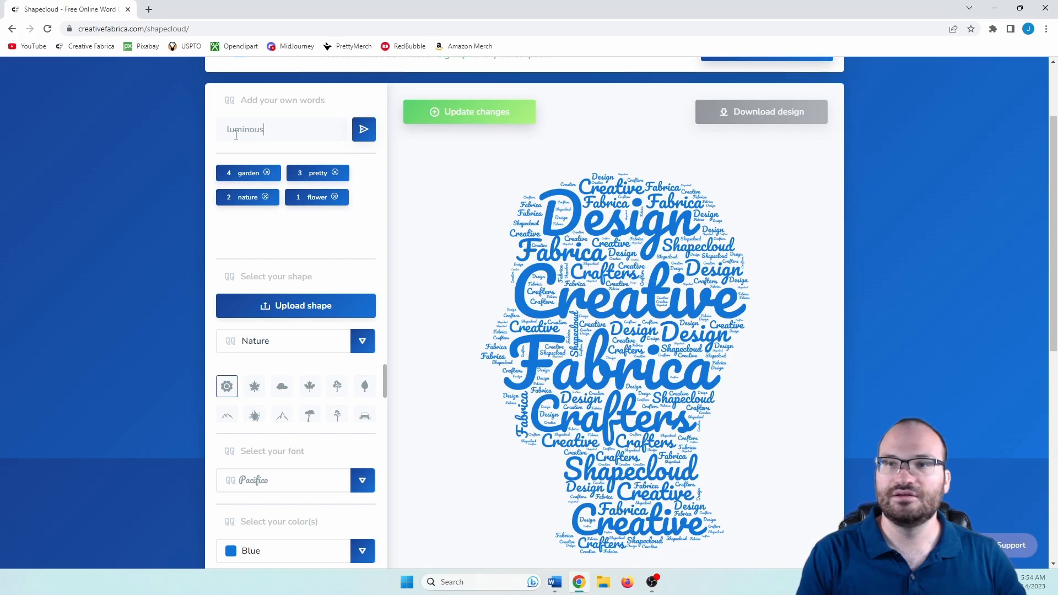
key("Return")
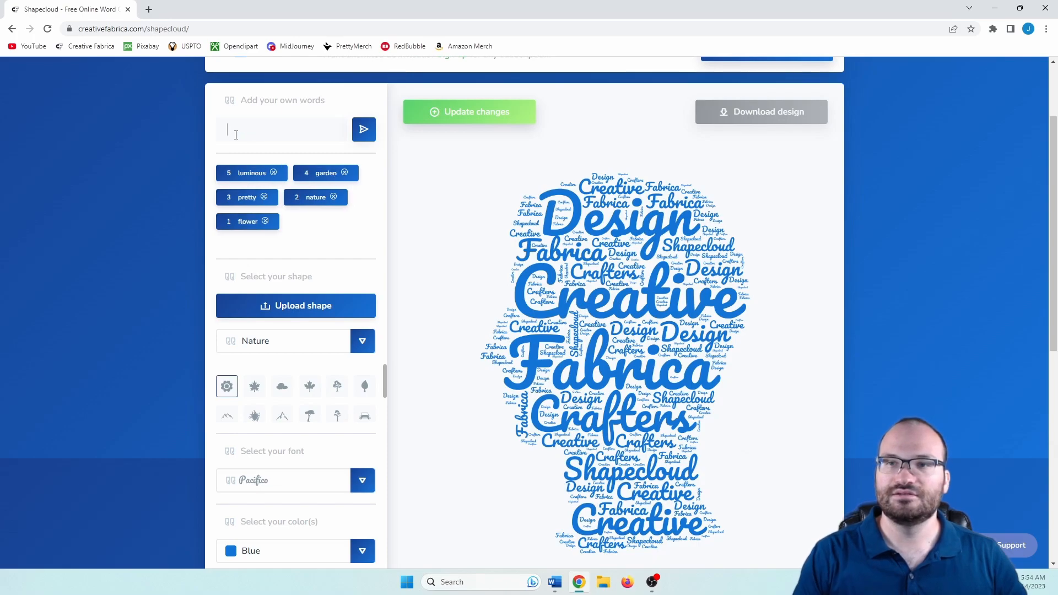
left_click(468, 113)
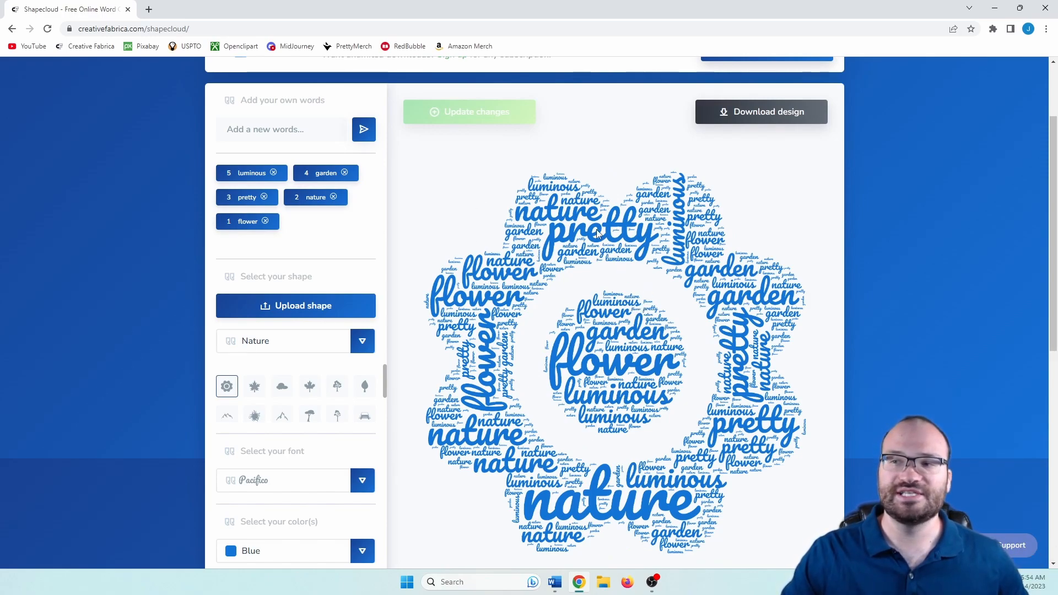
Add the word petals to the word list.
left_click(291, 125)
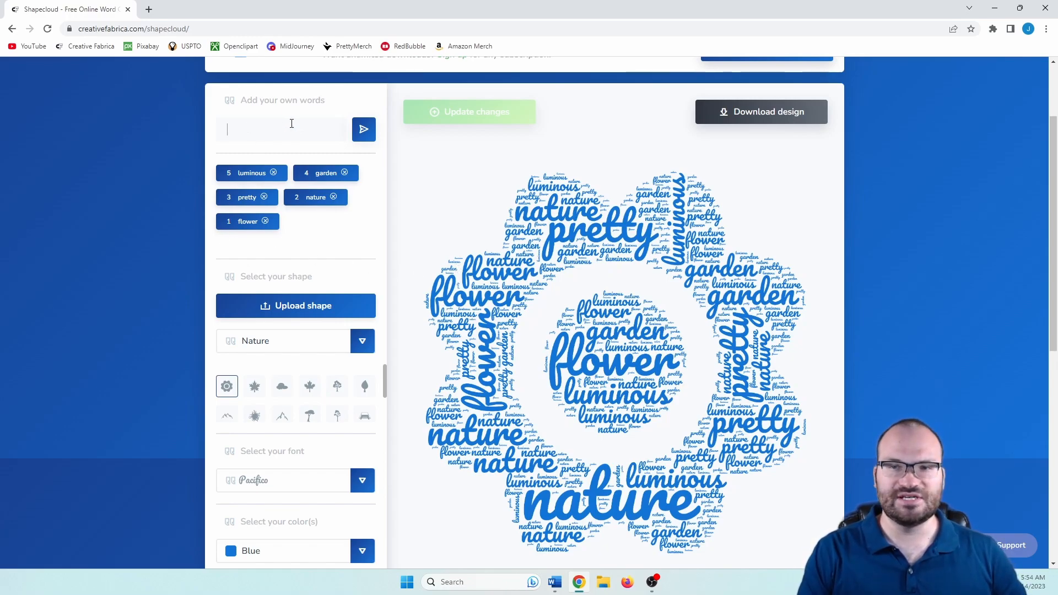
type("petals")
key("Return")
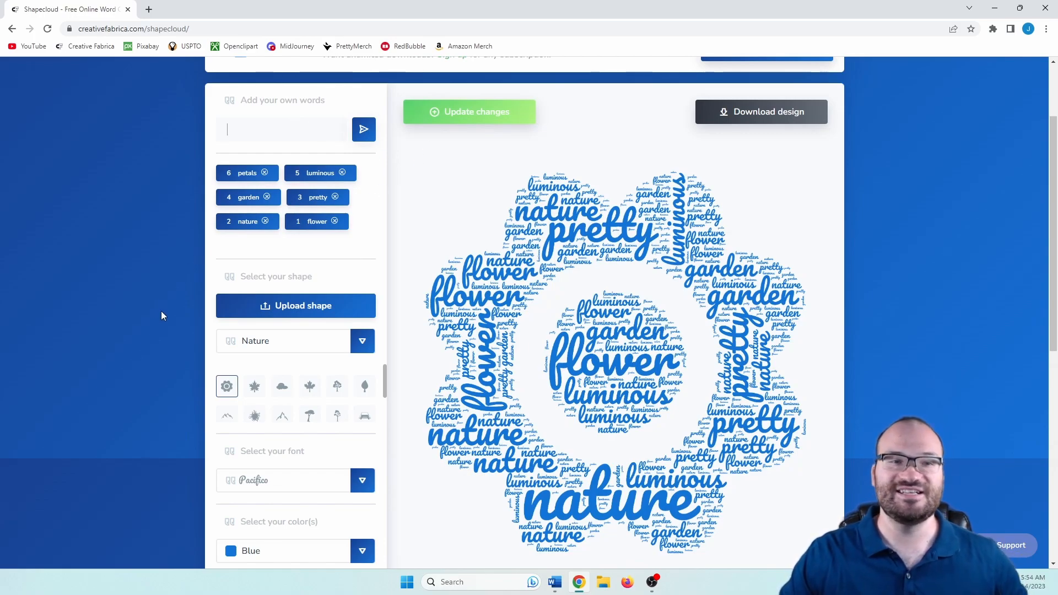
Set the word cloud font to Cookie.
scroll(248, 366, "down", 2)
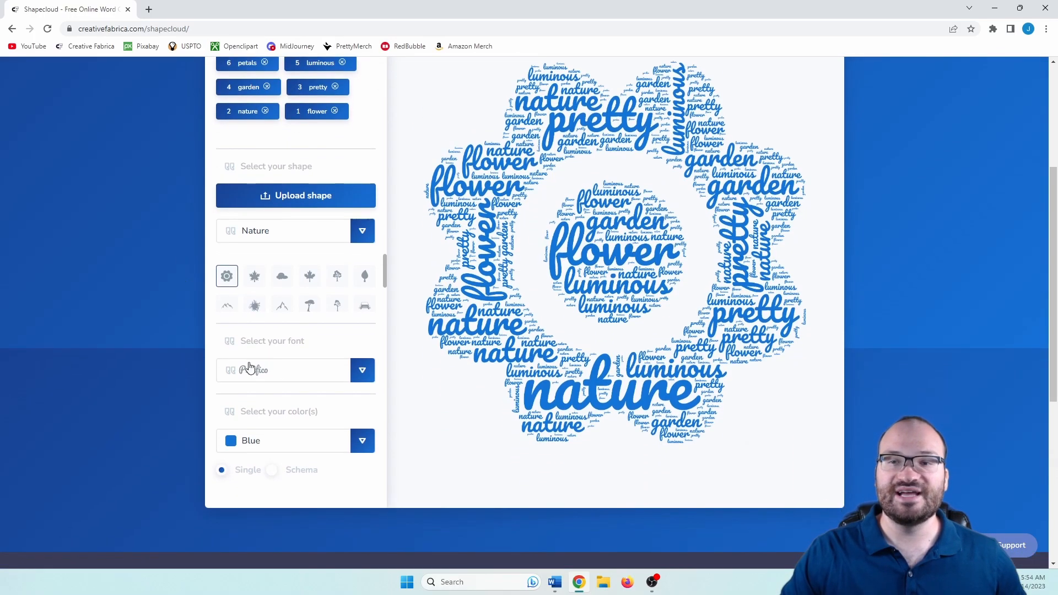
left_click(355, 377)
scroll(296, 441, "down", 5)
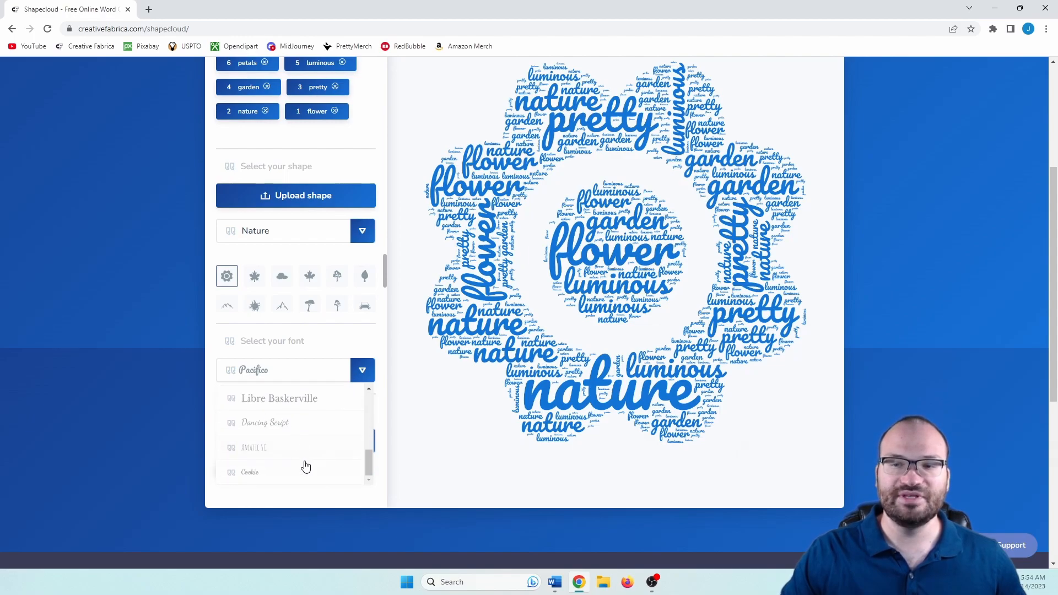
left_click(267, 473)
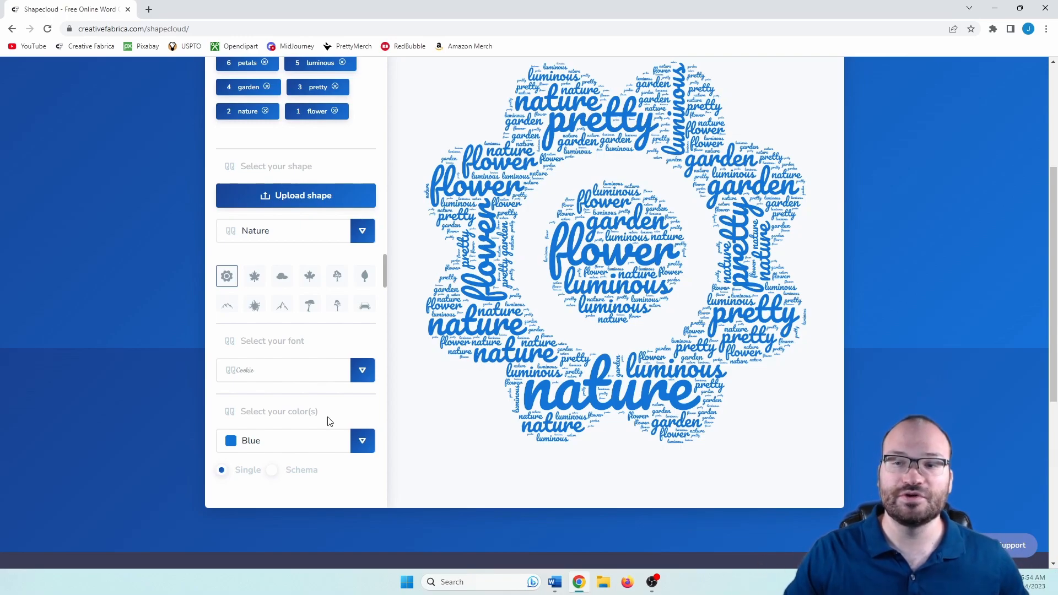
Set the single word colour to Black and update the word cloud design.
left_click(361, 441)
scroll(298, 359, "down", 10)
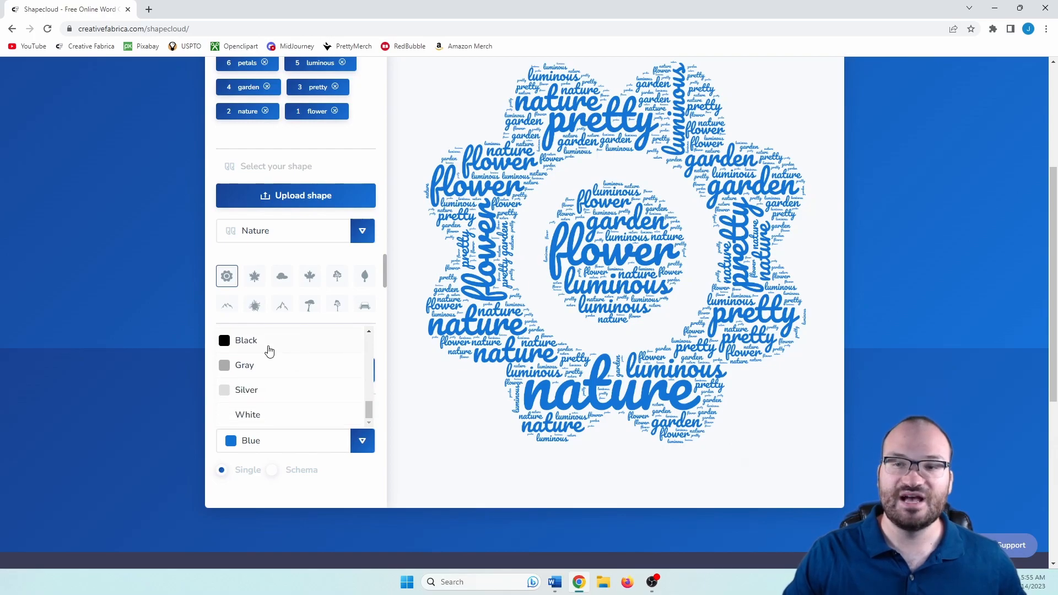
left_click(269, 347)
scroll(331, 451, "up", 4)
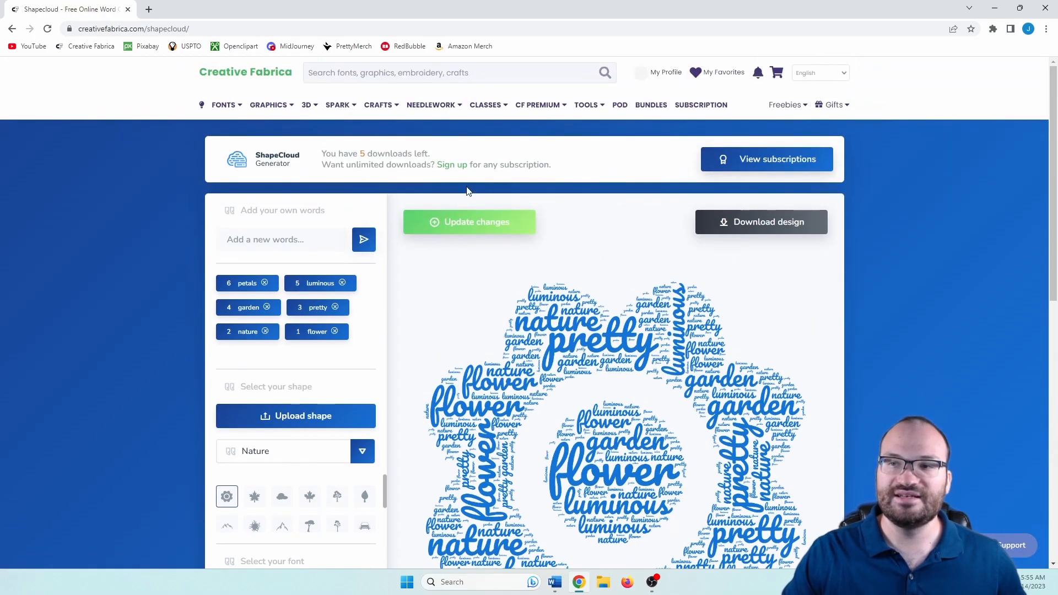
left_click(461, 223)
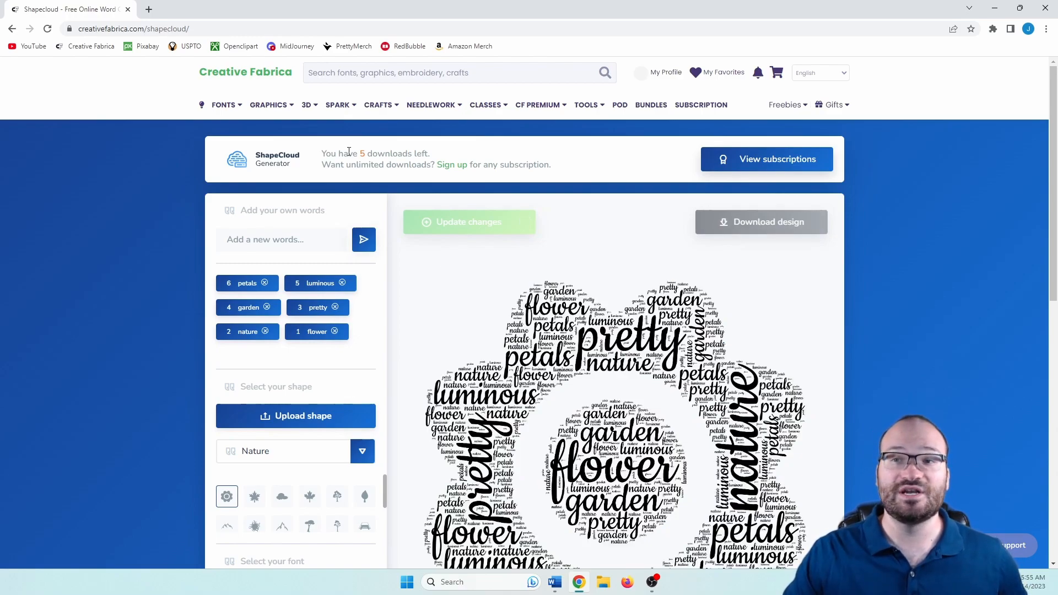
Recolour the words with the Aspirin C colour schema instead of a single colour and update the word cloud design.
scroll(815, 328, "down", 3)
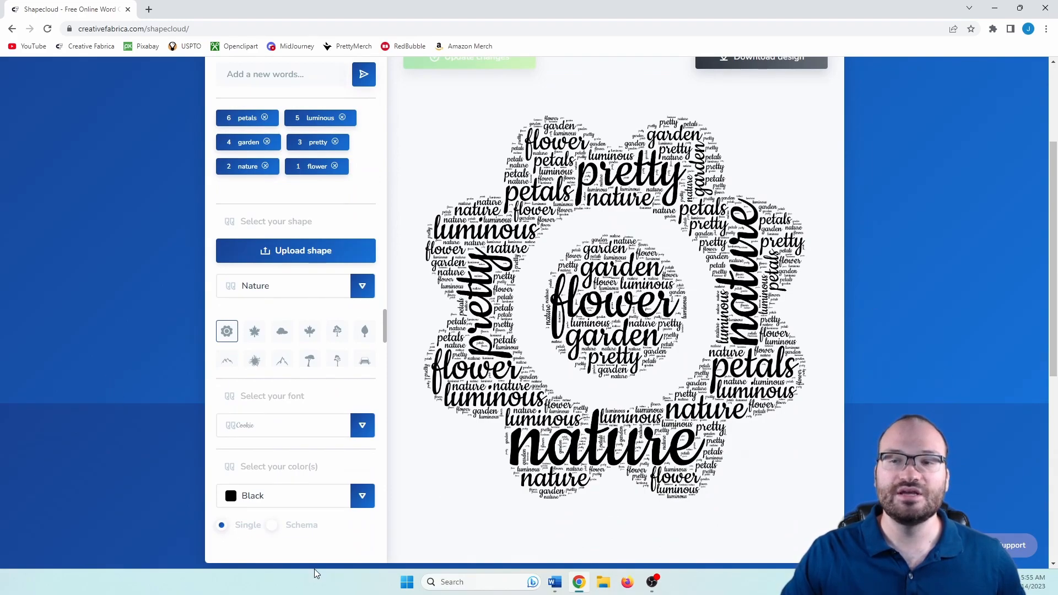
left_click(271, 526)
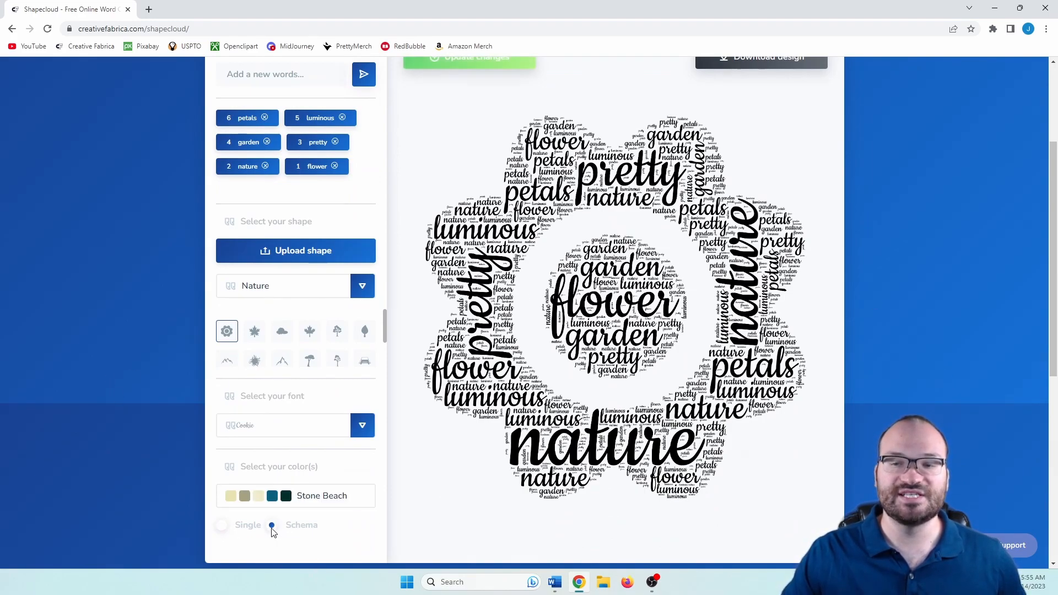
left_click(343, 502)
scroll(324, 428, "down", 3)
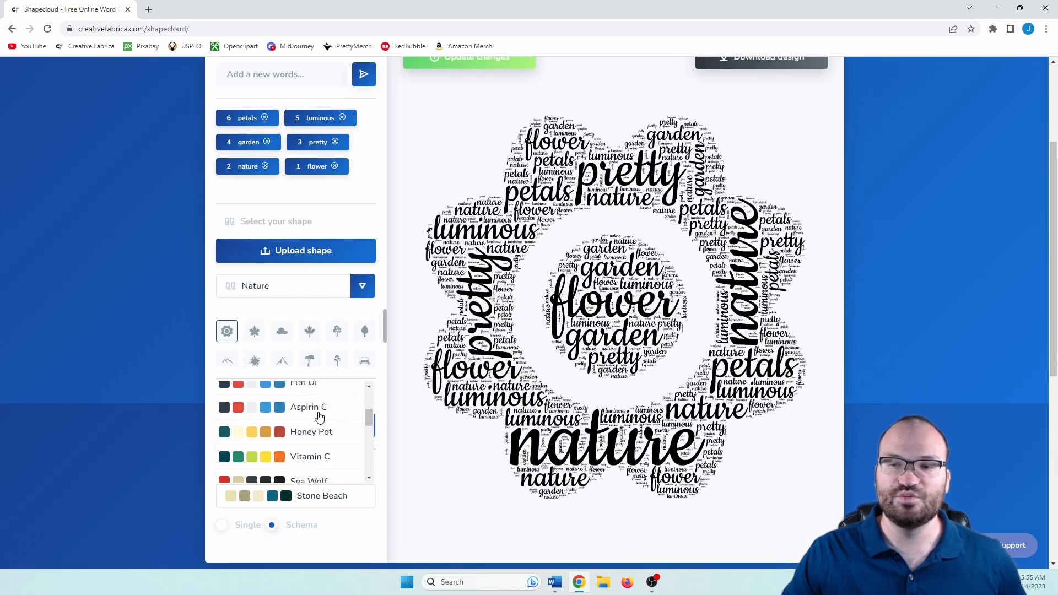
scroll(323, 442, "down", 2)
scroll(329, 441, "up", 2)
scroll(325, 458, "down", 5)
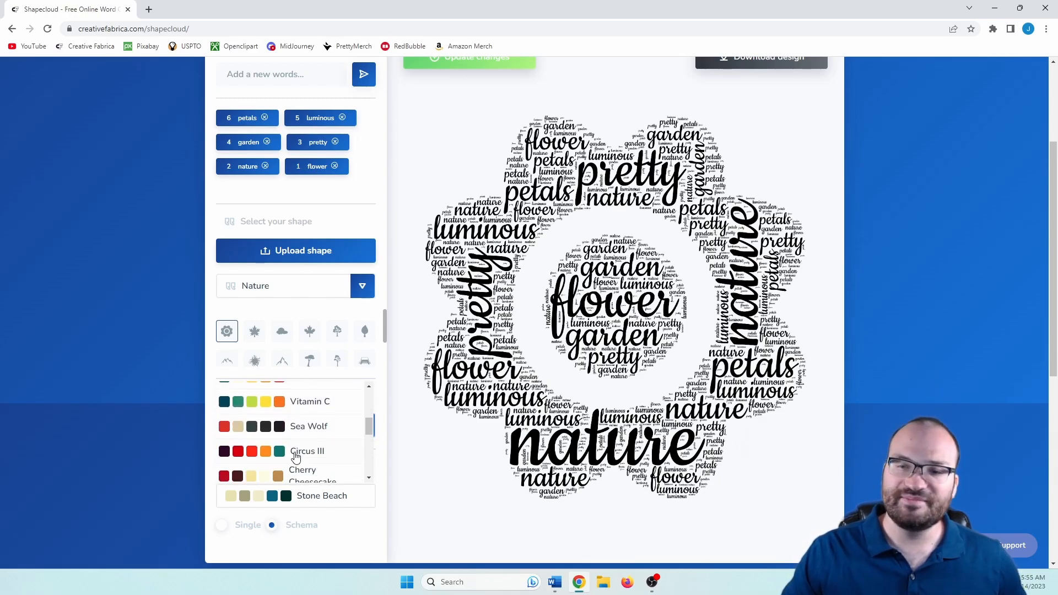
scroll(306, 451, "down", 4)
scroll(328, 436, "up", 4)
scroll(335, 411, "up", 3)
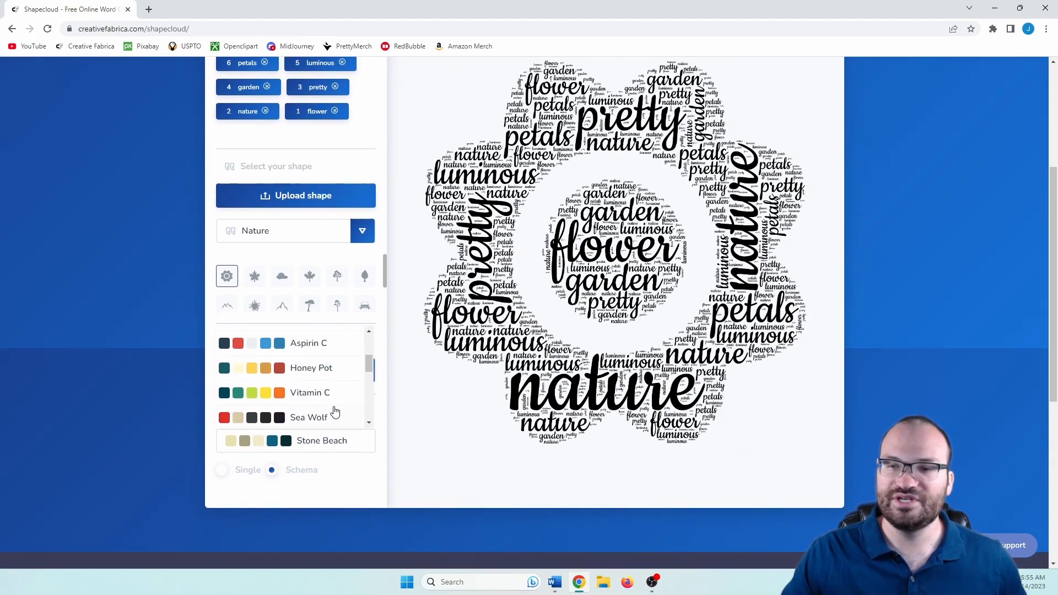
scroll(334, 410, "up", 2)
scroll(319, 389, "up", 2)
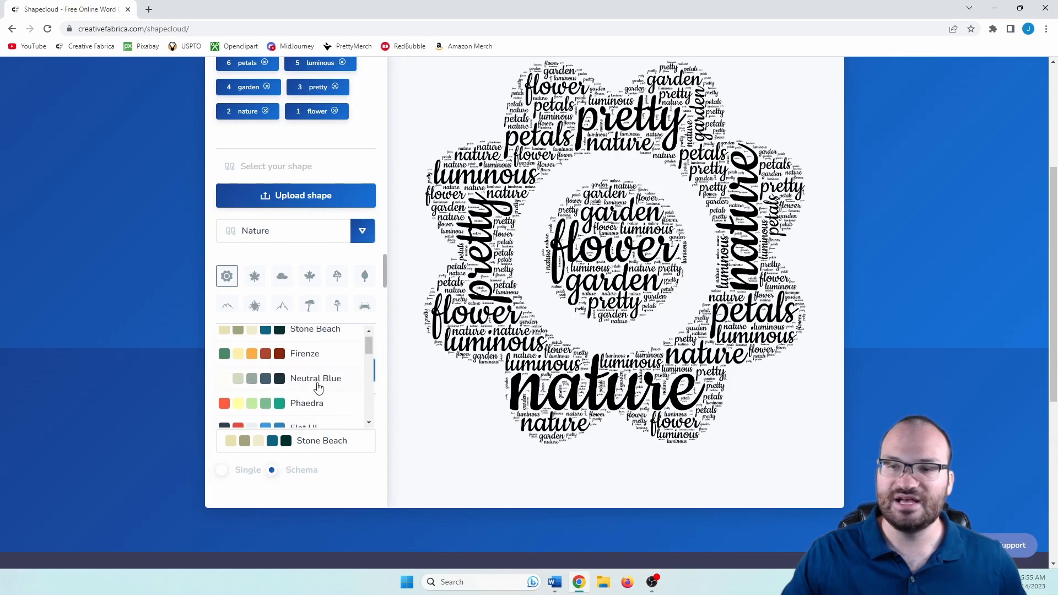
scroll(319, 390, "down", 3)
left_click(312, 349)
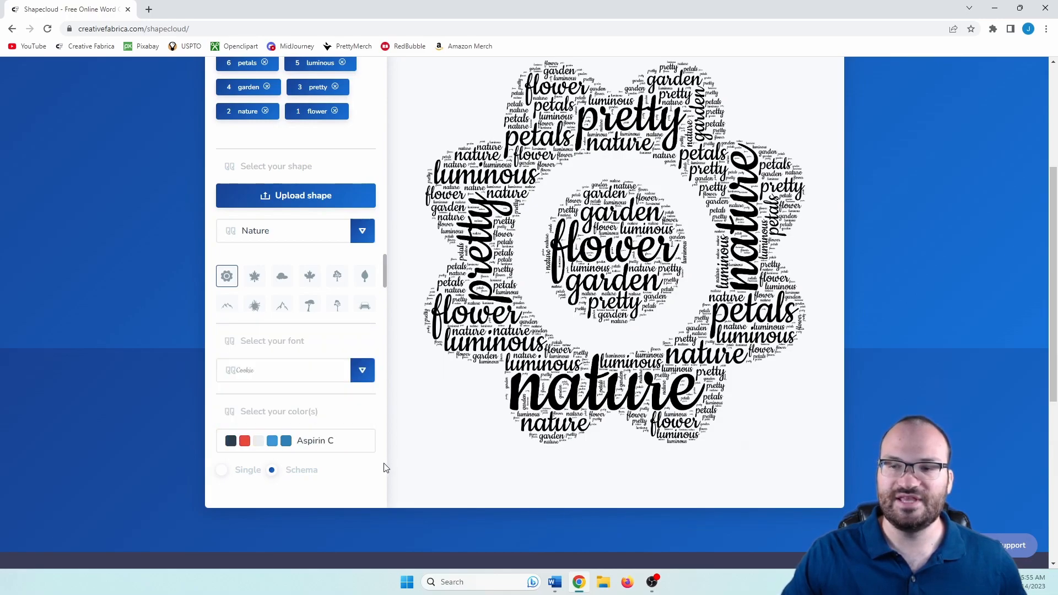
scroll(406, 259, "up", 4)
left_click(458, 230)
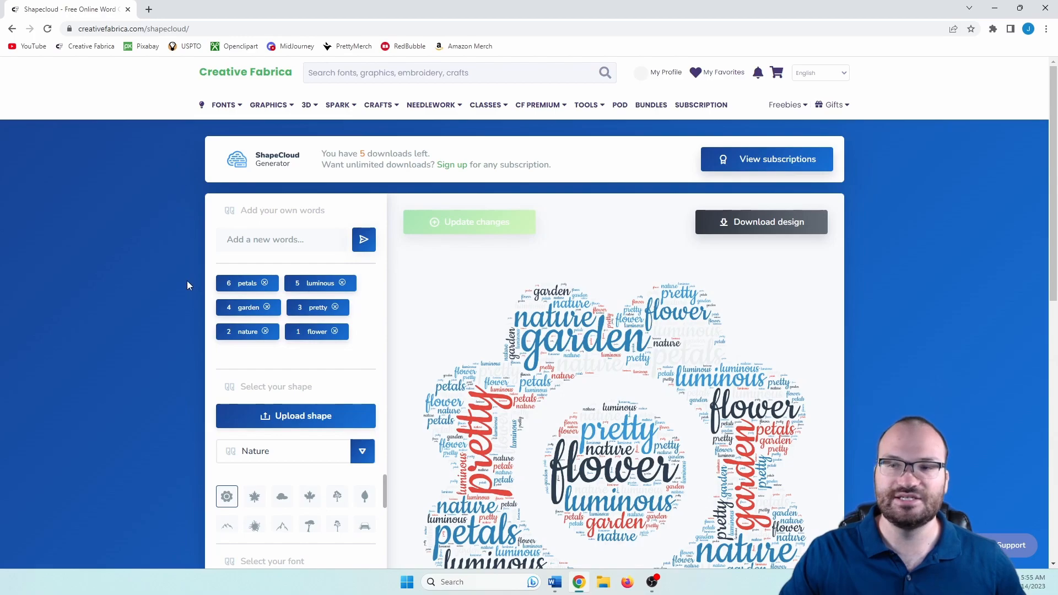
Change the word cloud's colour schema to Birdfolio Blues and update the design.
scroll(119, 312, "down", 4)
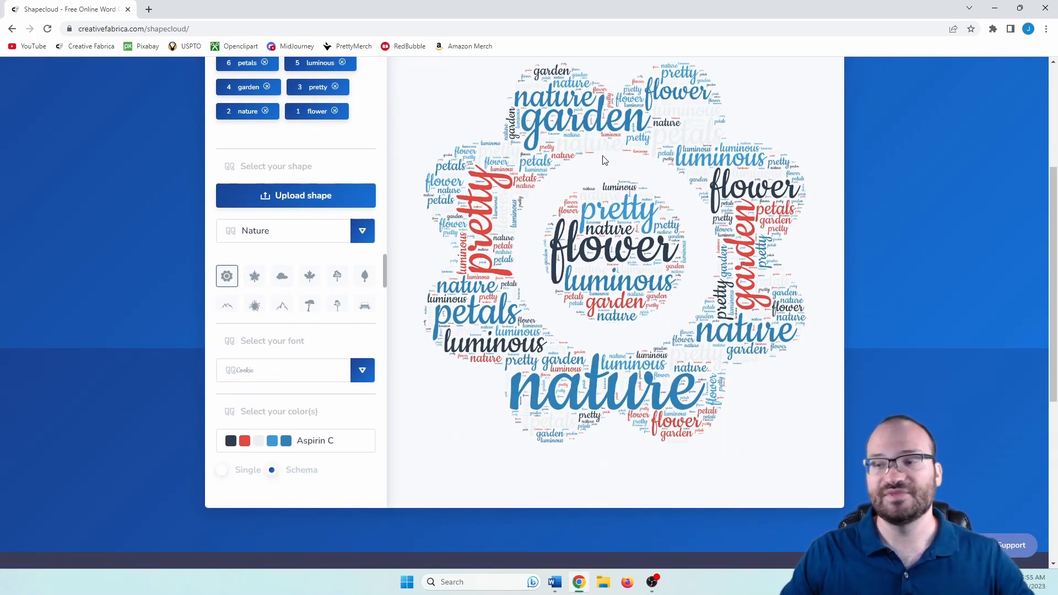
left_click(316, 444)
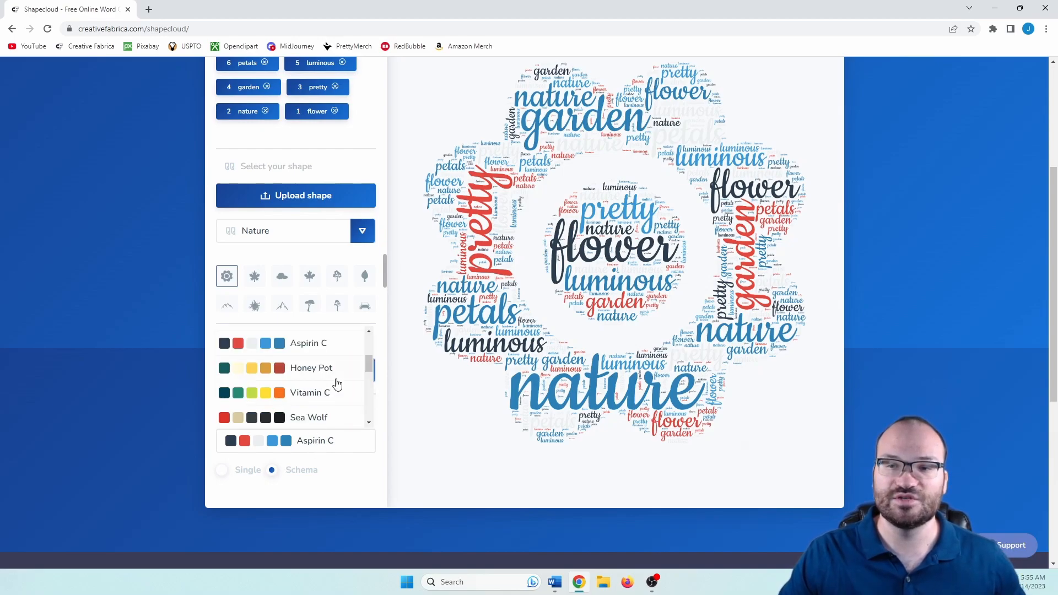
scroll(334, 378, "down", 3)
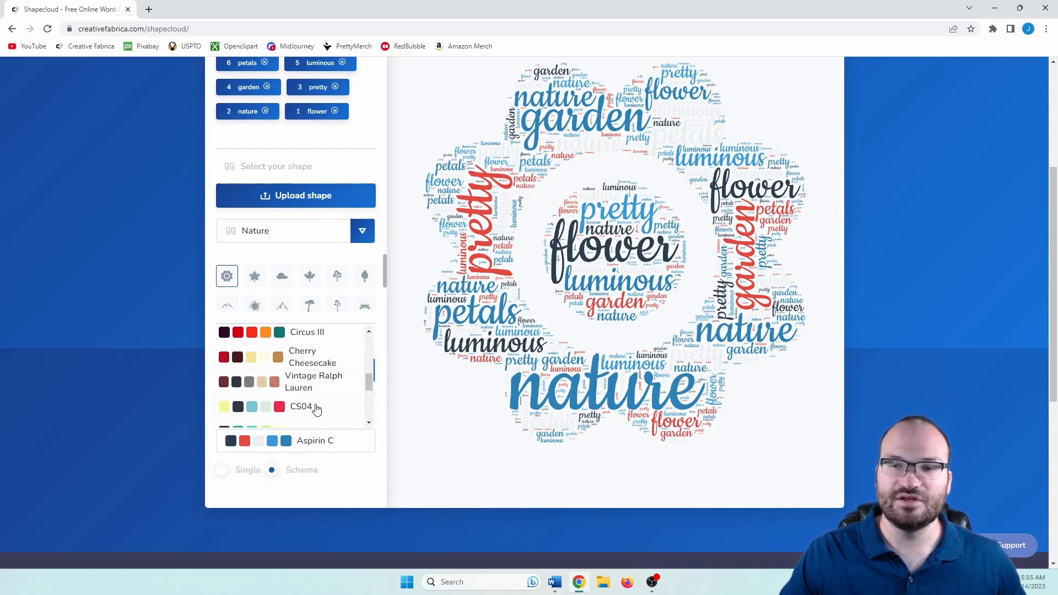
scroll(317, 361, "down", 2)
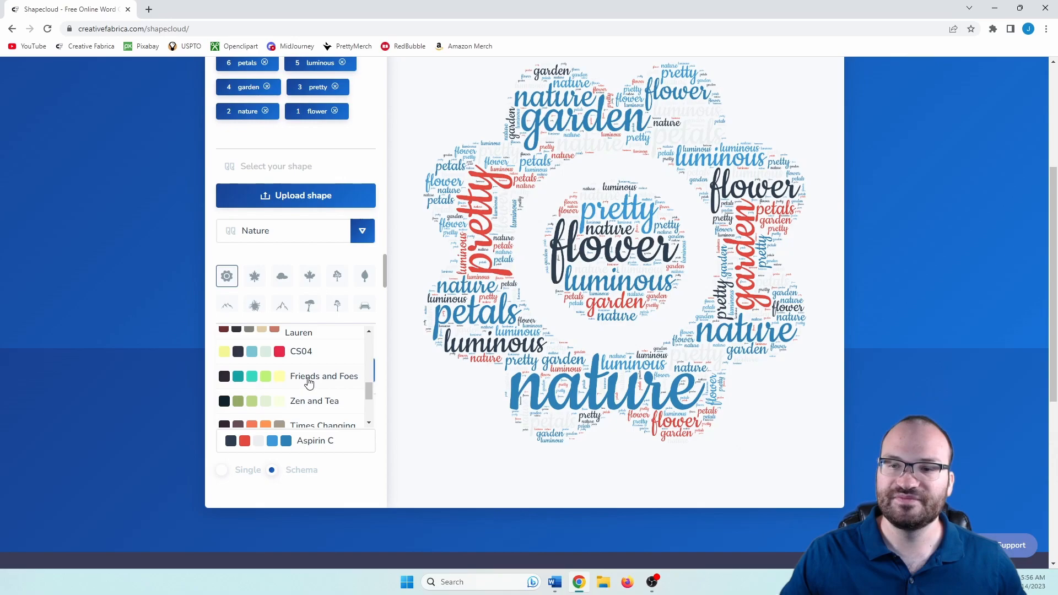
scroll(309, 384, "down", 3)
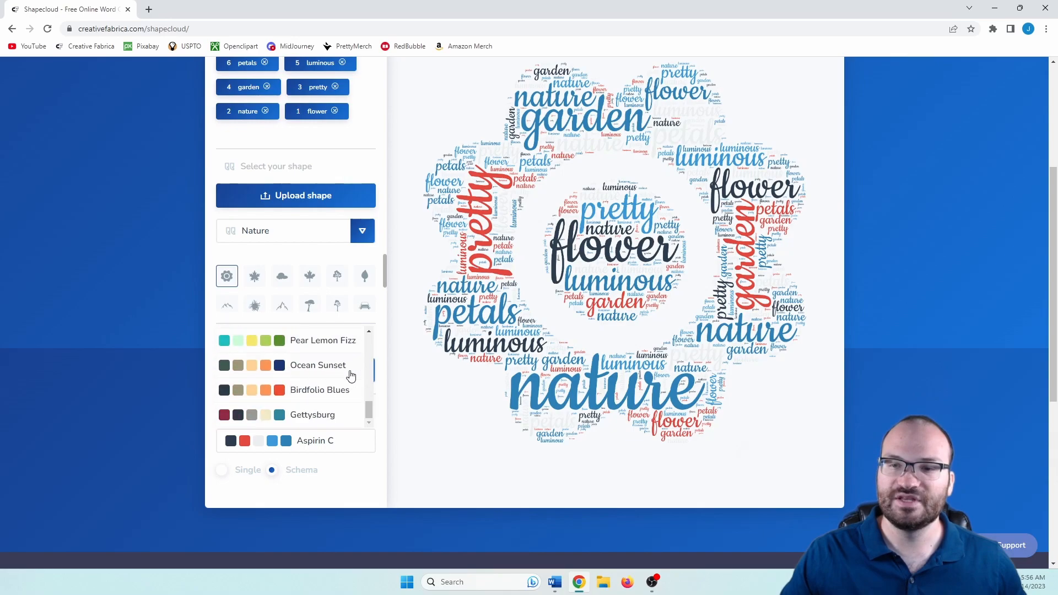
left_click(311, 391)
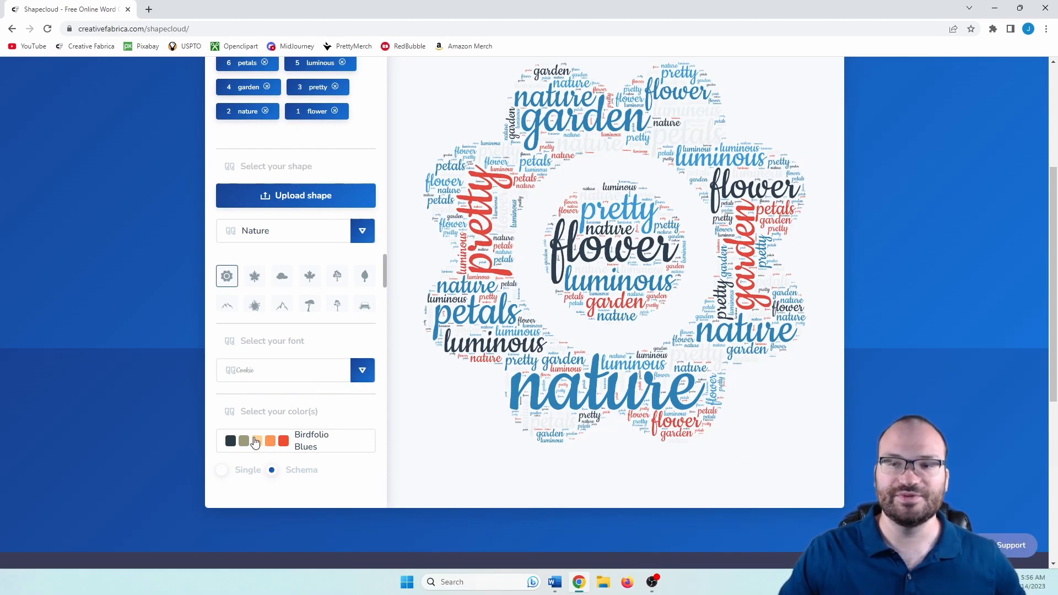
scroll(398, 452, "up", 2)
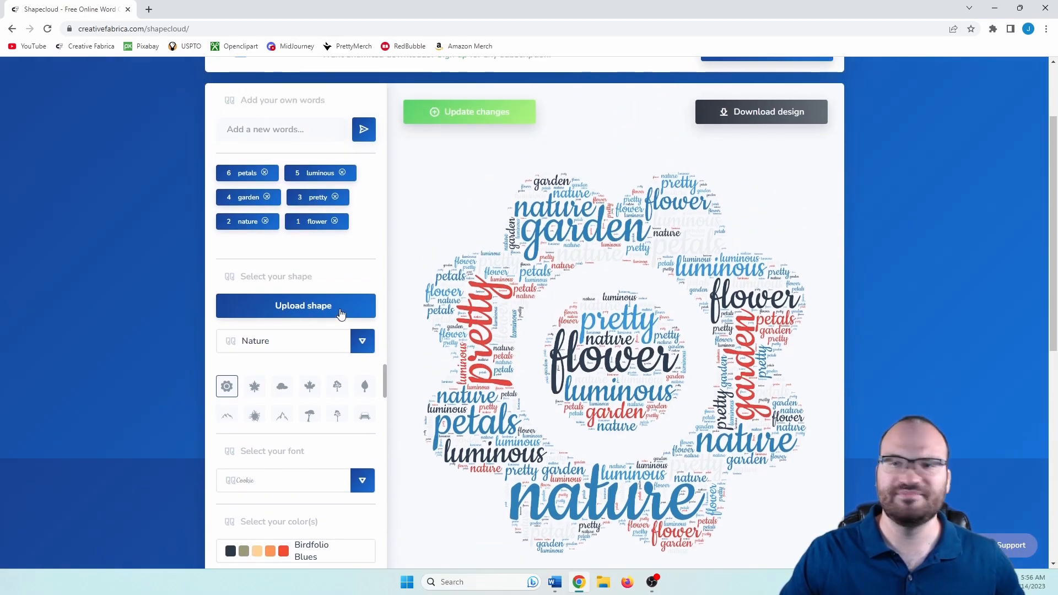
left_click(491, 117)
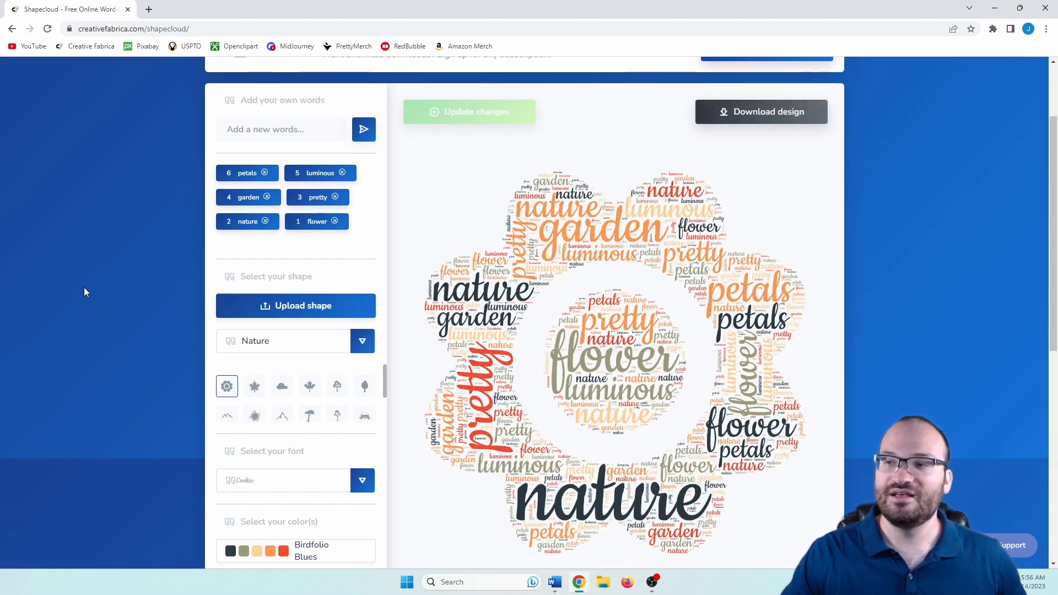
Download the finished word cloud design as an SVG graphic.
scroll(881, 300, "up", 2)
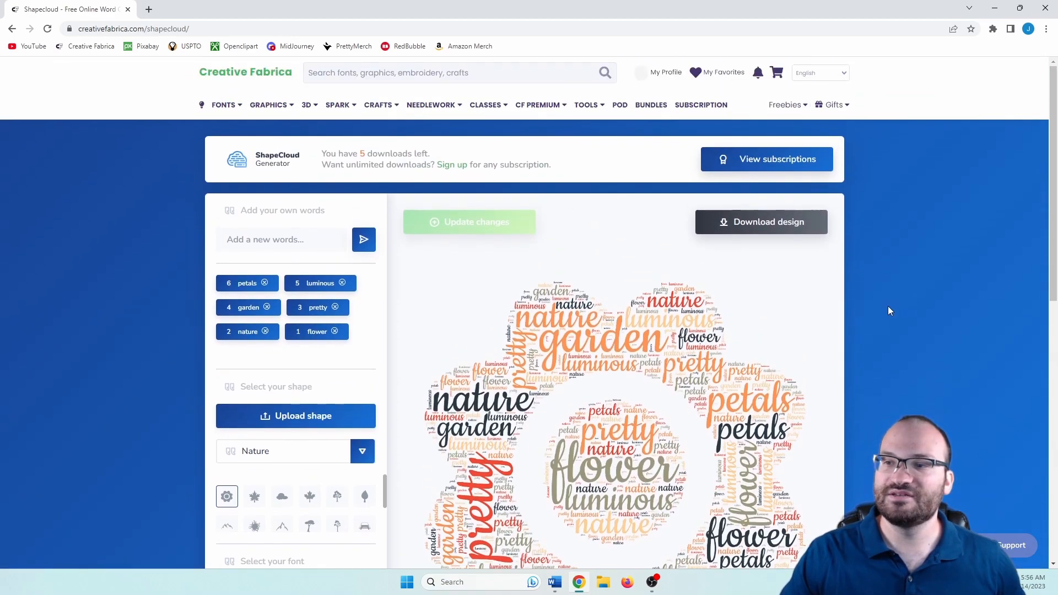
left_click(753, 225)
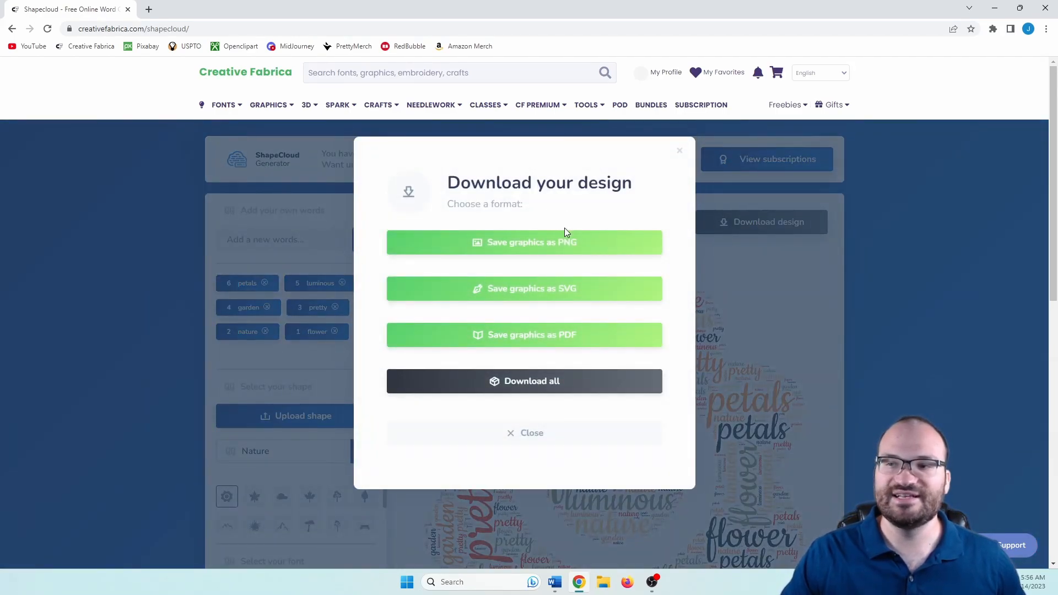
left_click(546, 287)
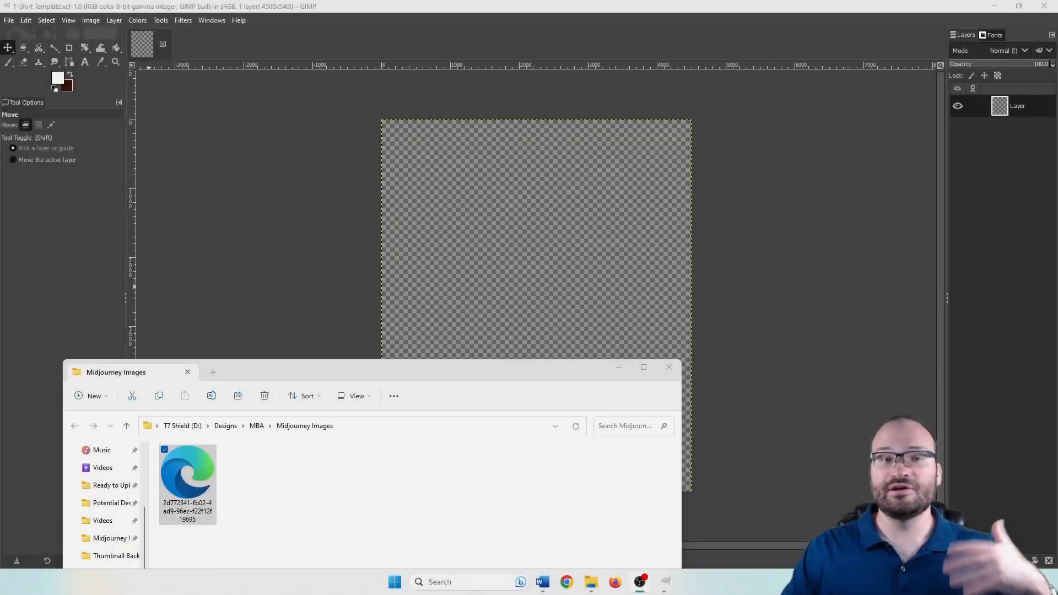
In GIMP, import the downloaded SVG into the T-Shirt Template image, rendered at a width of 4500 px.
left_click_drag(208, 476, 525, 264)
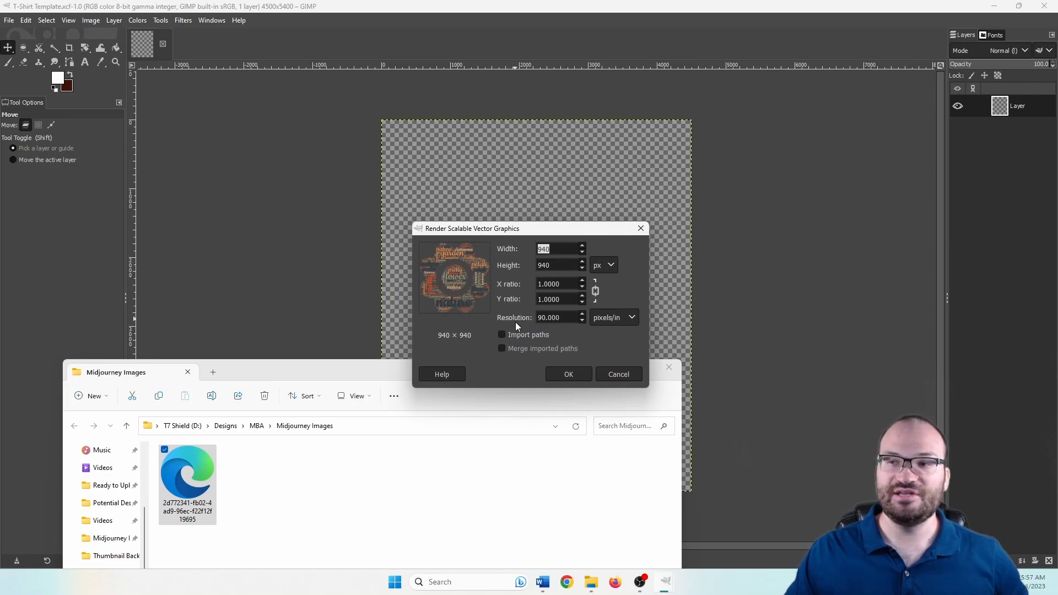
type("4500")
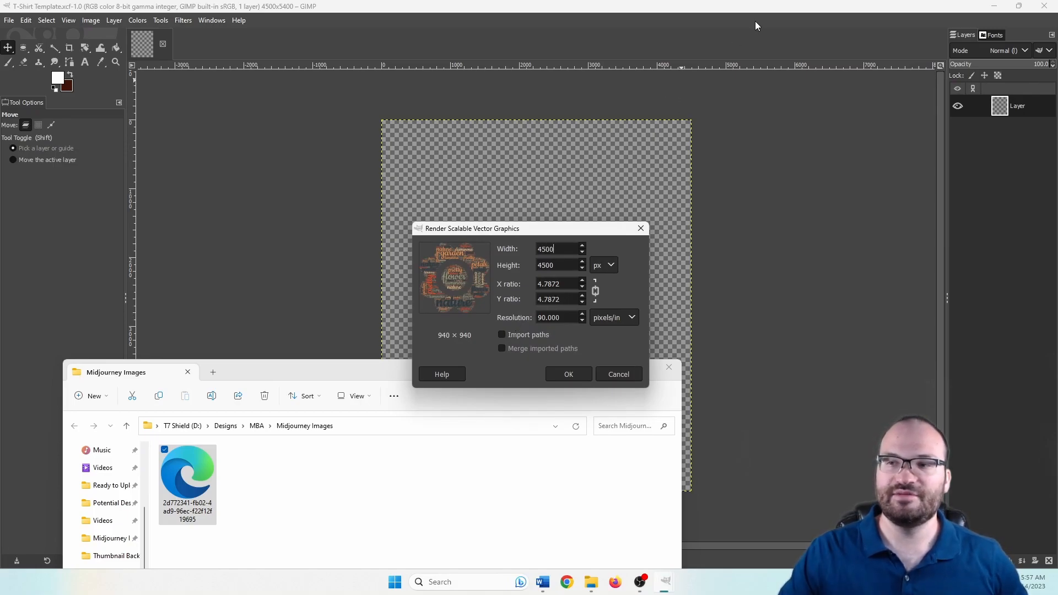
left_click(570, 374)
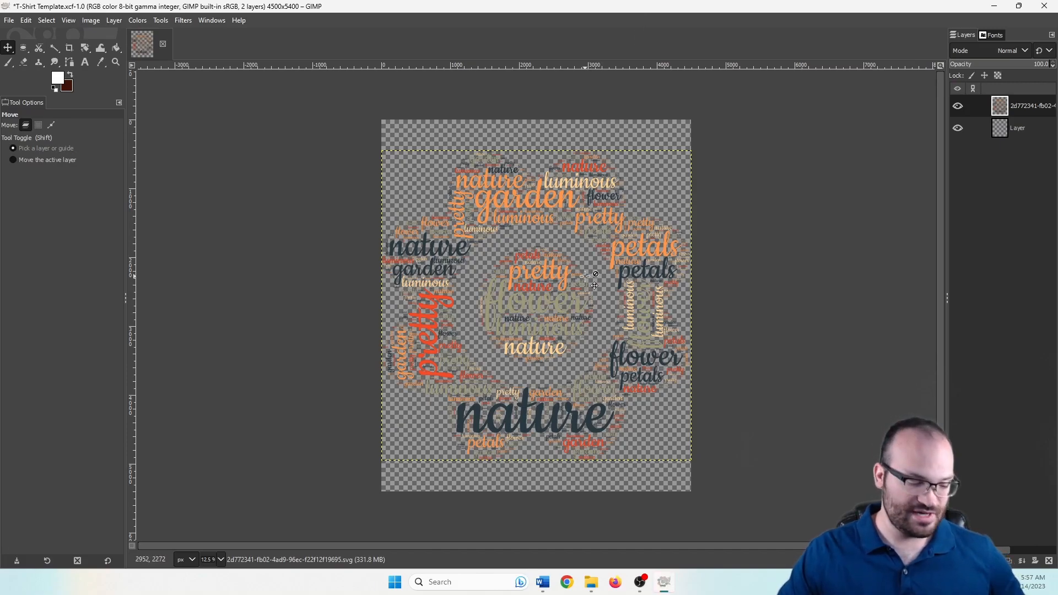
Scale the word cloud layer to 4000 × 4000 px.
key("shift+s")
left_click(650, 272)
double_click(834, 103)
type("4000")
key("Return")
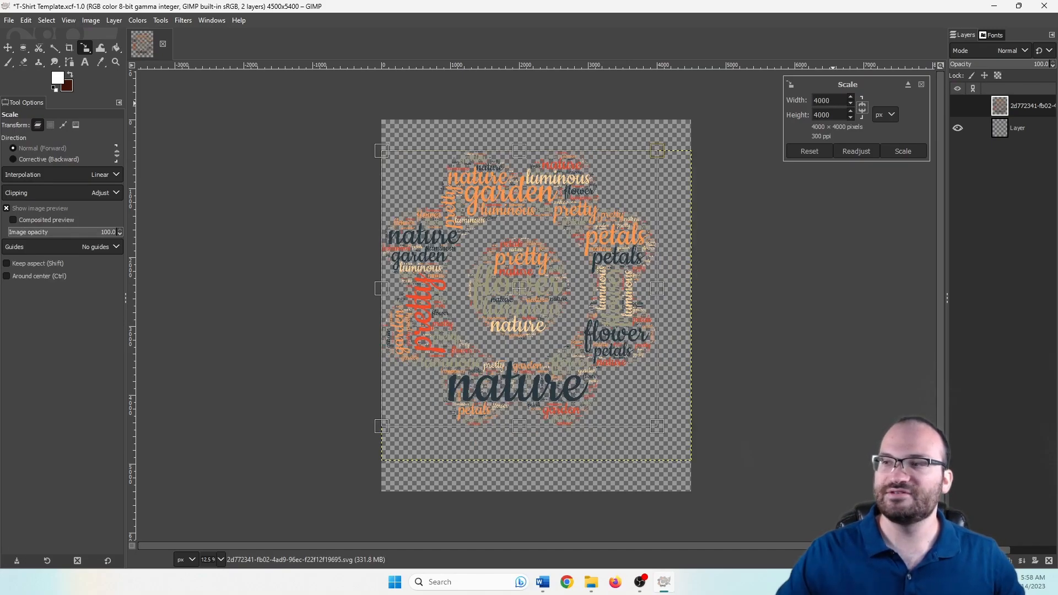
left_click(904, 151)
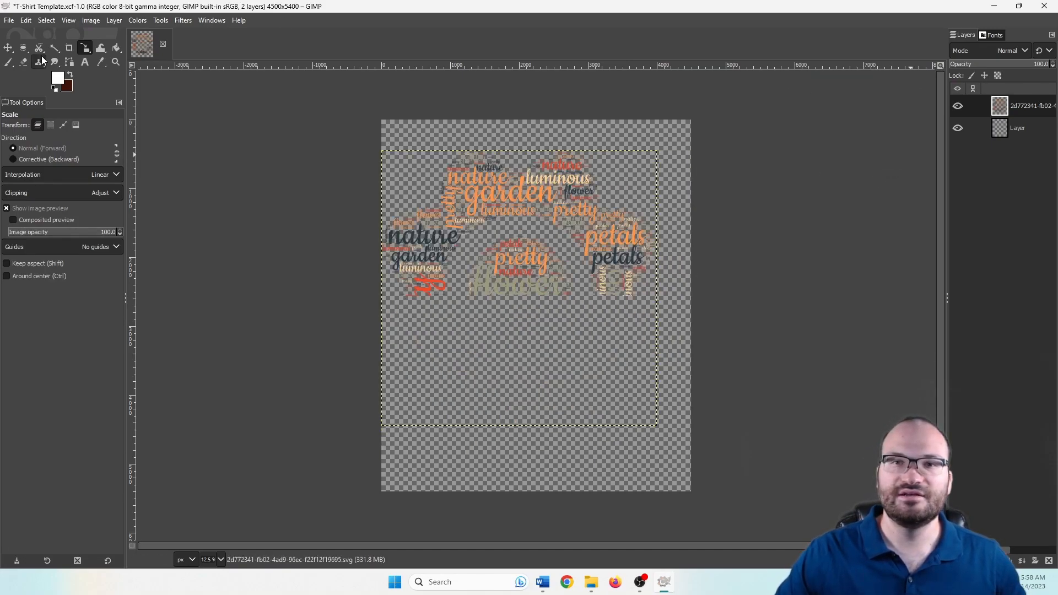
Centre the word cloud layer horizontally on the canvas with the Alignment tool.
key("q")
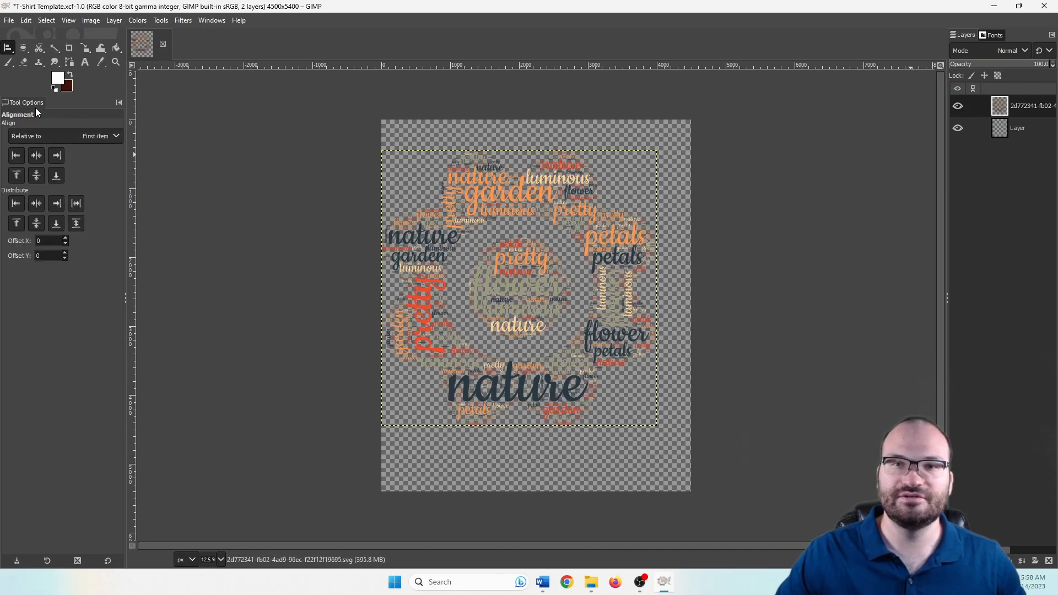
scroll(520, 203, "up", 3)
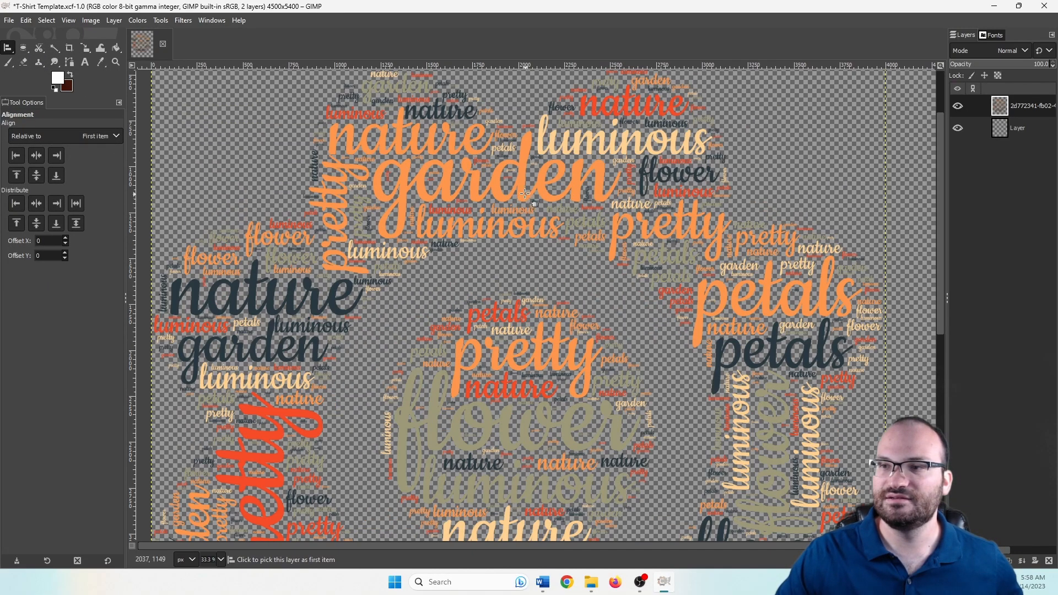
left_click(36, 157)
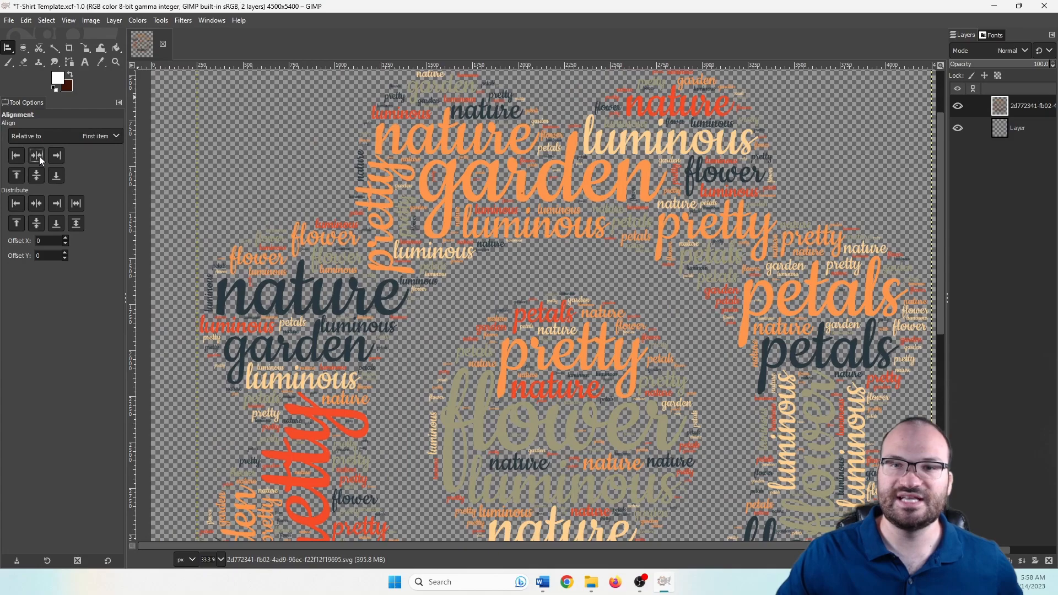
scroll(567, 247, "down", 3)
Fill the blank layer beneath the word cloud with the white foreground colour using Bucket Fill.
left_click(1038, 135)
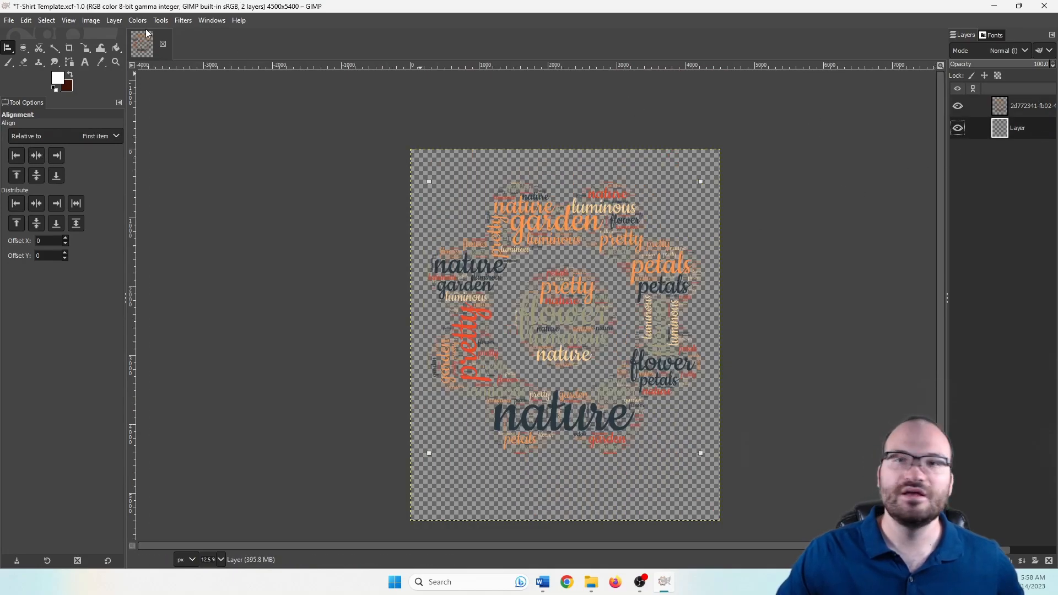
left_click(116, 48)
left_click(83, 126)
left_click(61, 140)
left_click(531, 486)
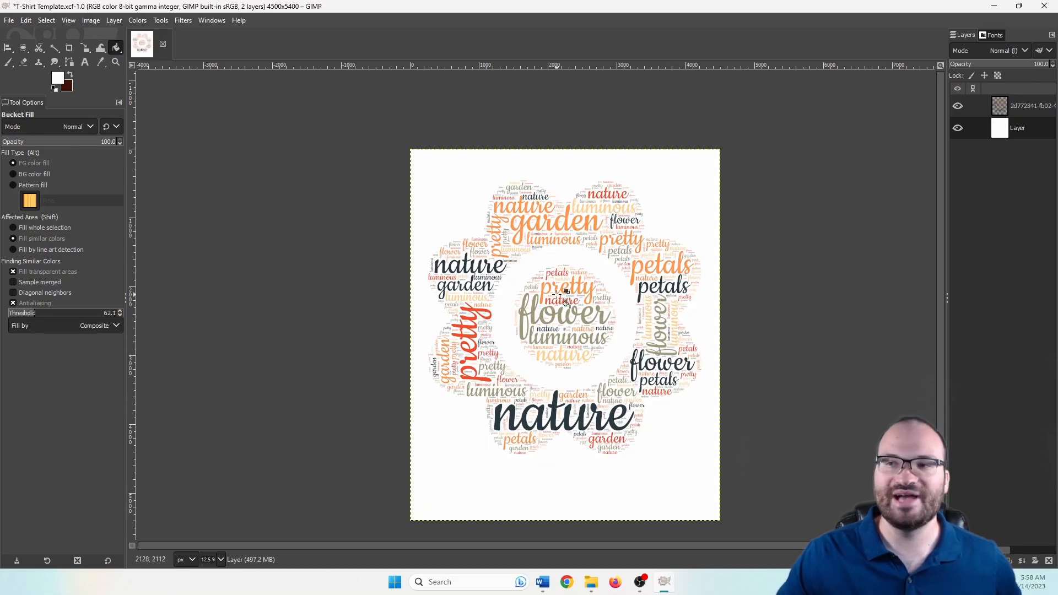
Inspect the word cloud against the white background, hiding the background layer and showing it again.
scroll(584, 298, "up", 2)
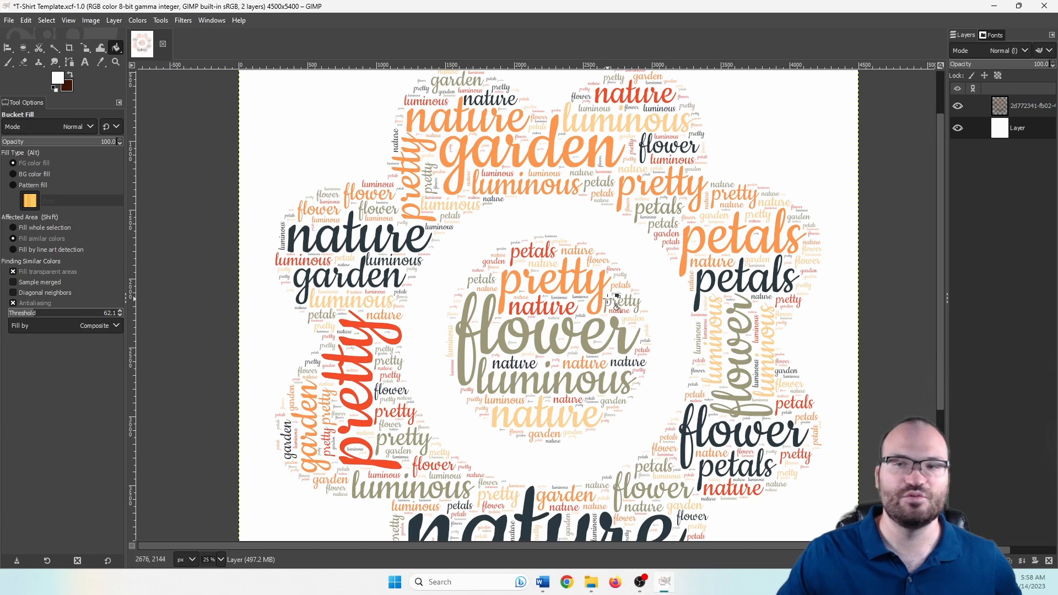
scroll(606, 300, "down", 1)
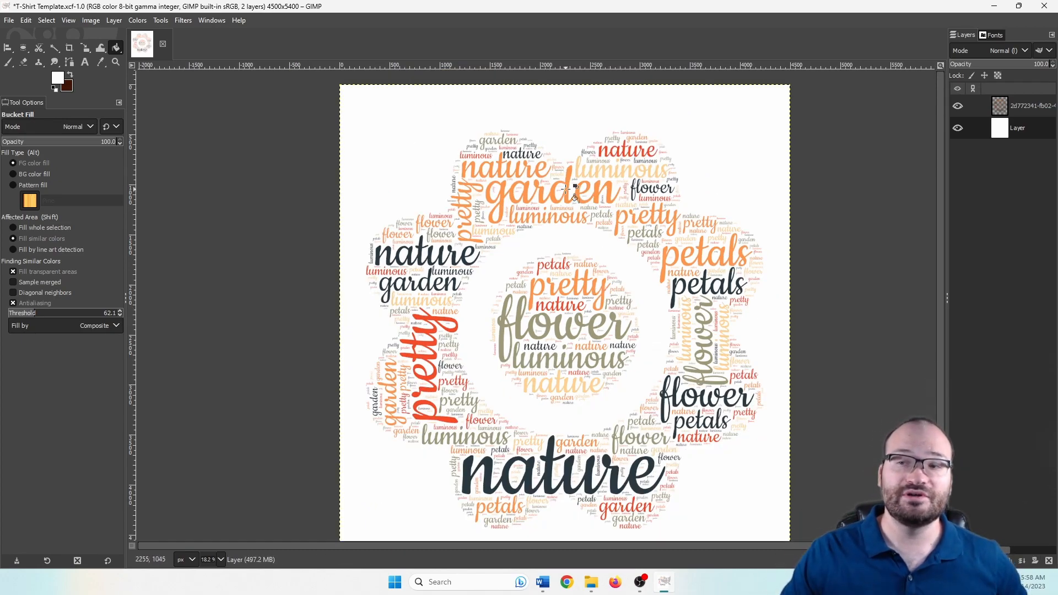
left_click(957, 128)
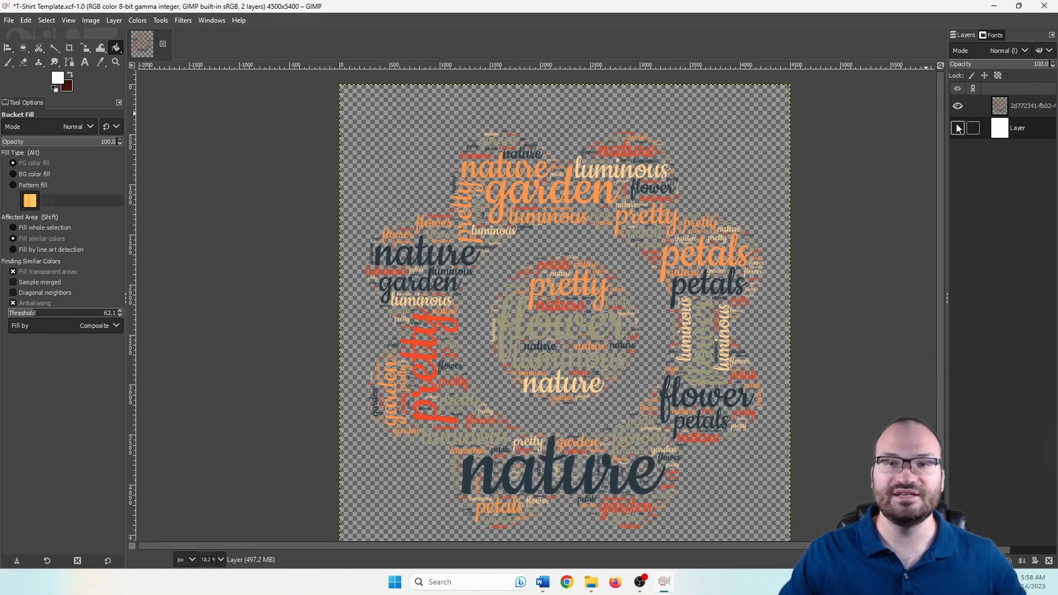
left_click(958, 128)
Turn the word cloud layer black with the Exposure adjustment, using a black level of about 0.1 and an exposure of about -14.4.
key("Page_Up")
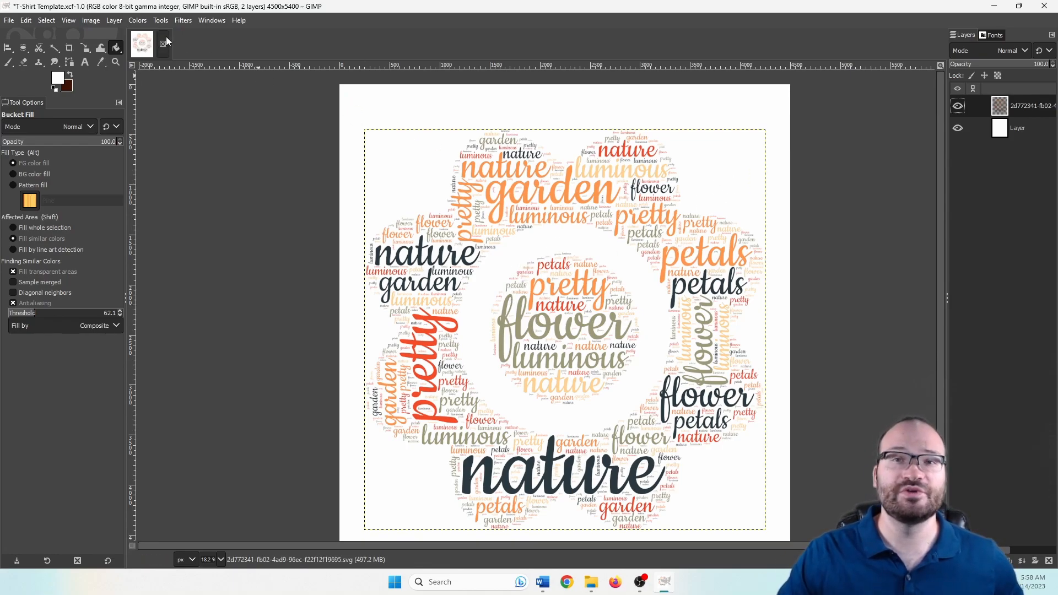
left_click(137, 20)
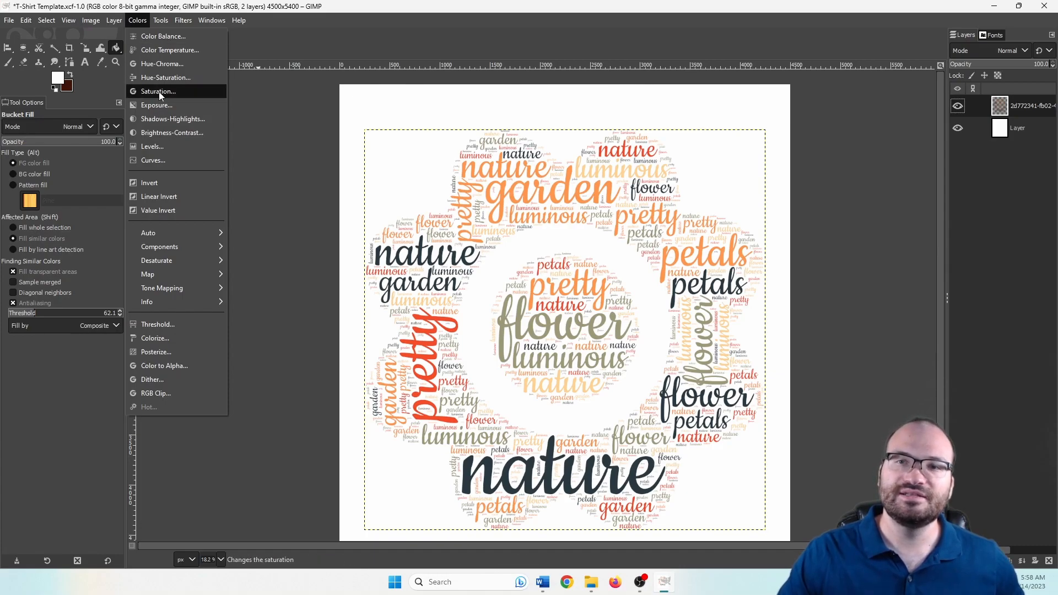
left_click(167, 106)
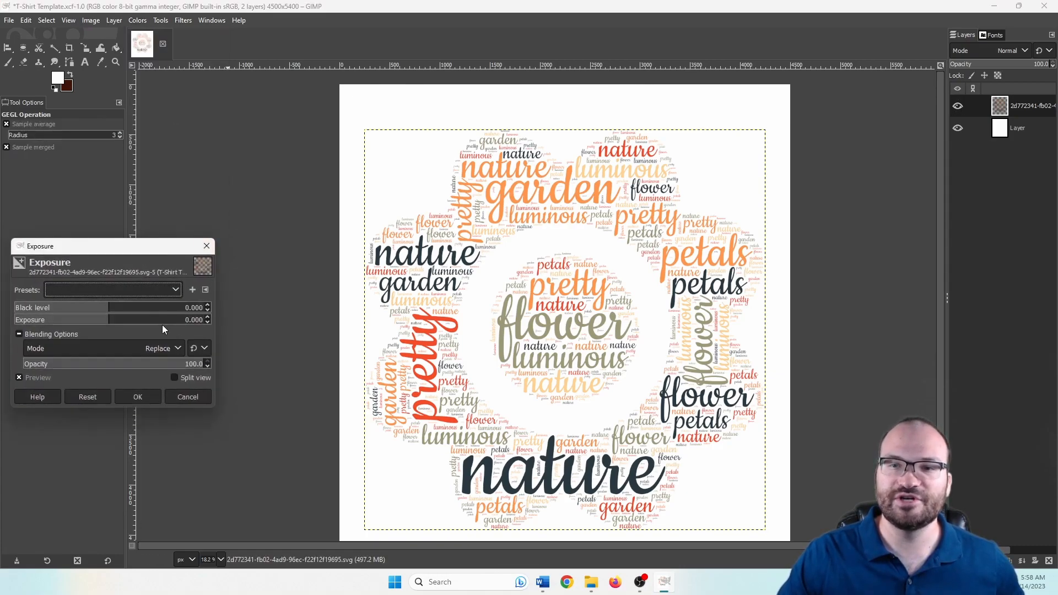
left_click_drag(138, 309, 436, 320)
left_click_drag(130, 318, 104, 321)
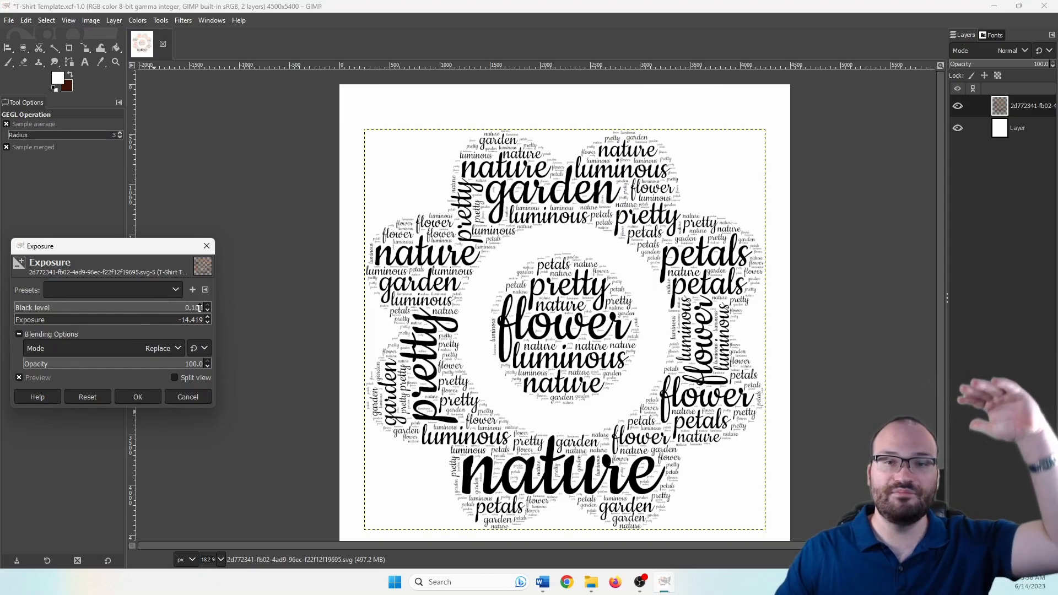
left_click(151, 398)
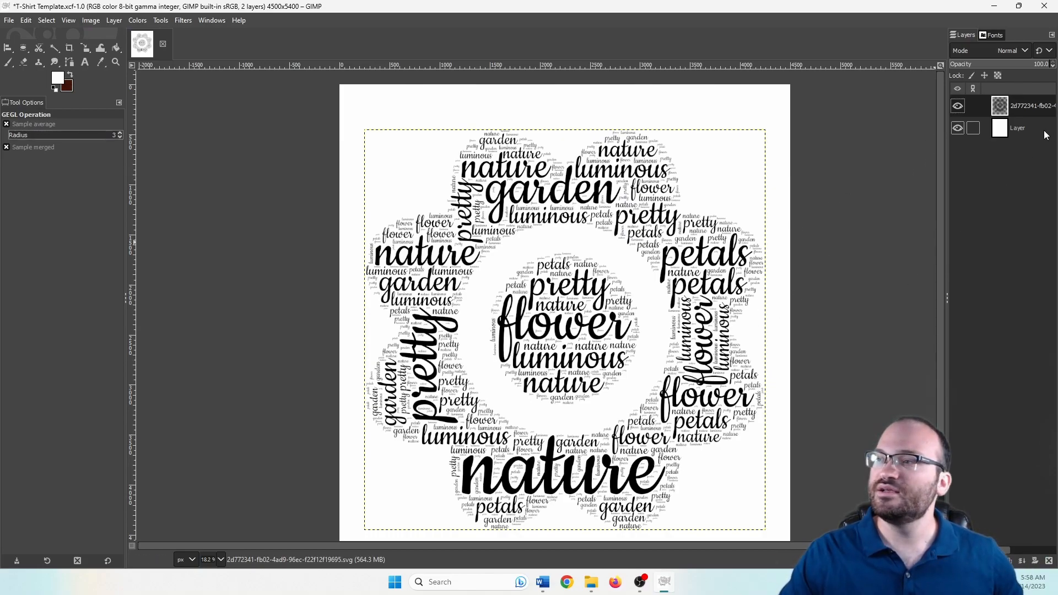
Invert the background layer's colour from white to black.
key("Page_Down")
left_click(135, 20)
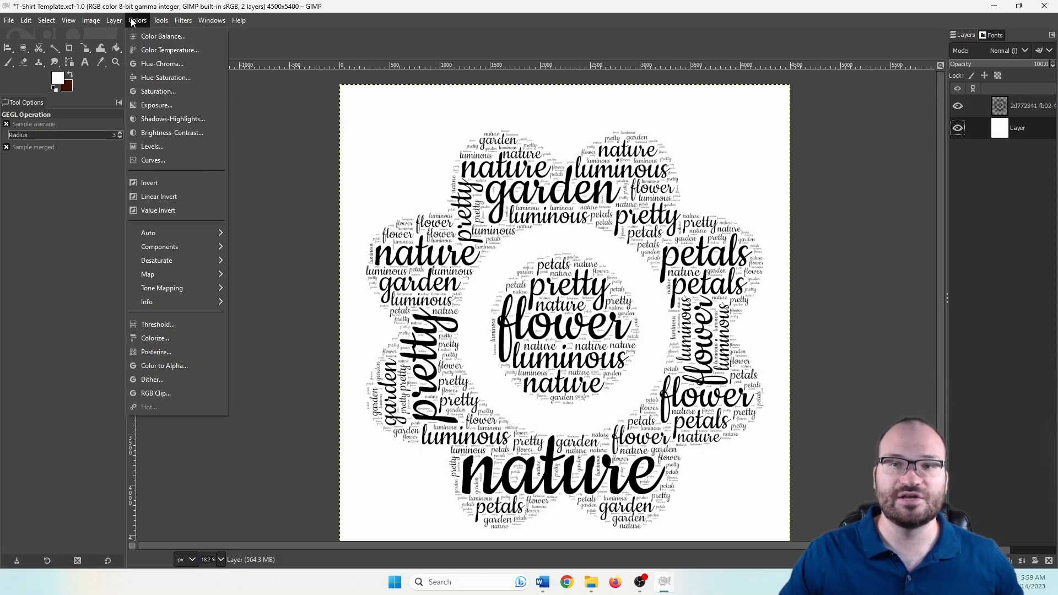
left_click(186, 180)
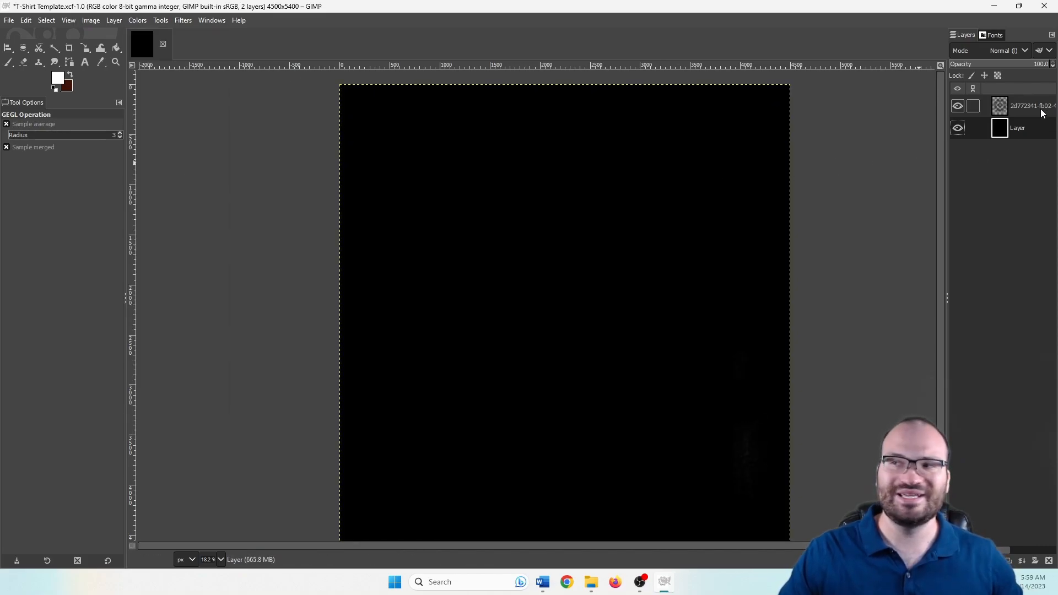
Invert the word cloud layer's colours to white and hide the black background layer.
left_click(1013, 112)
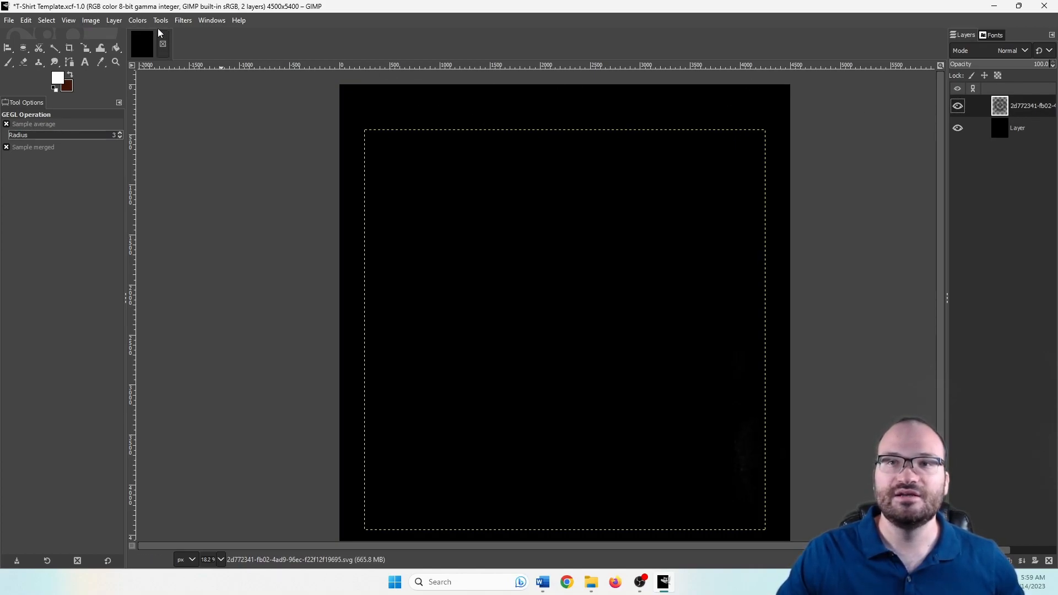
left_click(139, 21)
left_click(178, 187)
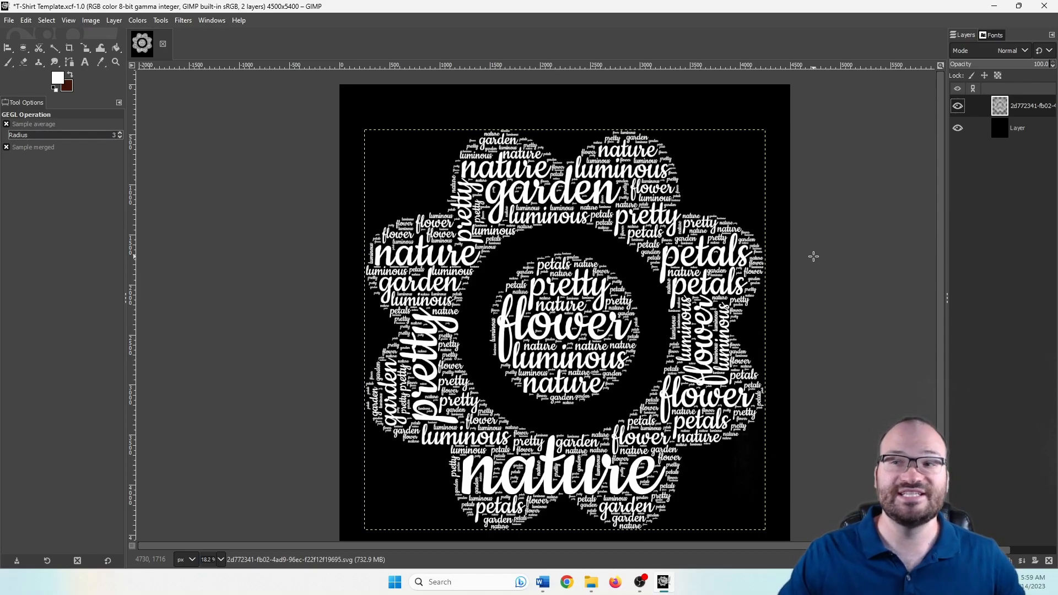
left_click(960, 130)
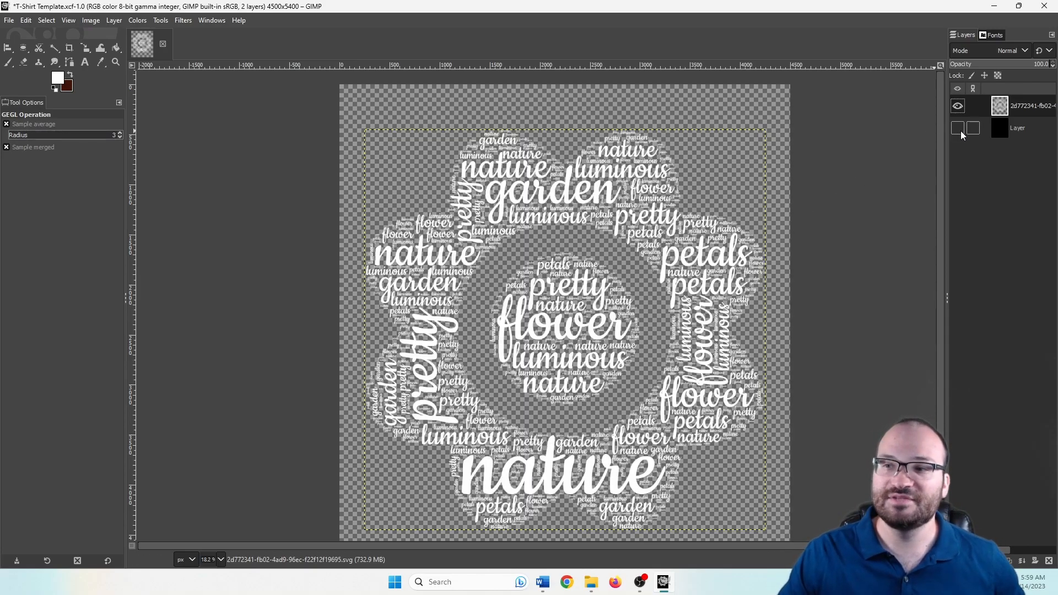